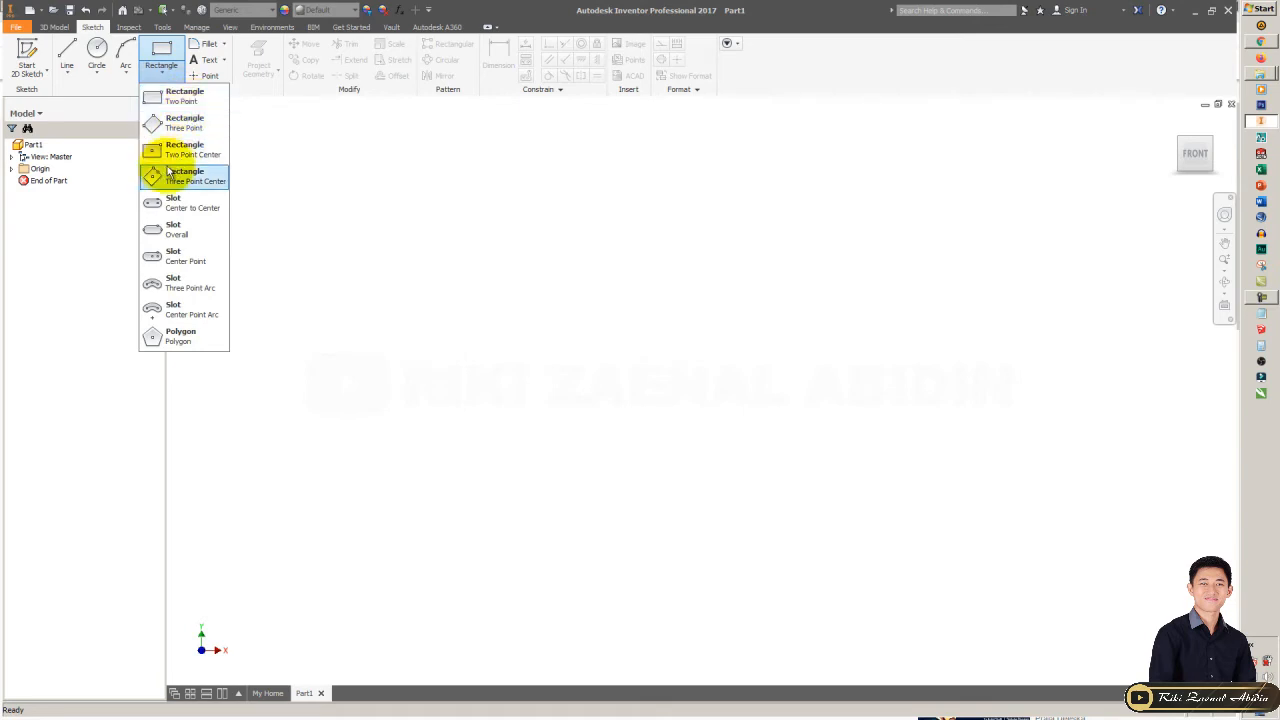
{"action": "left_click", "coordinate": [341, 166]}
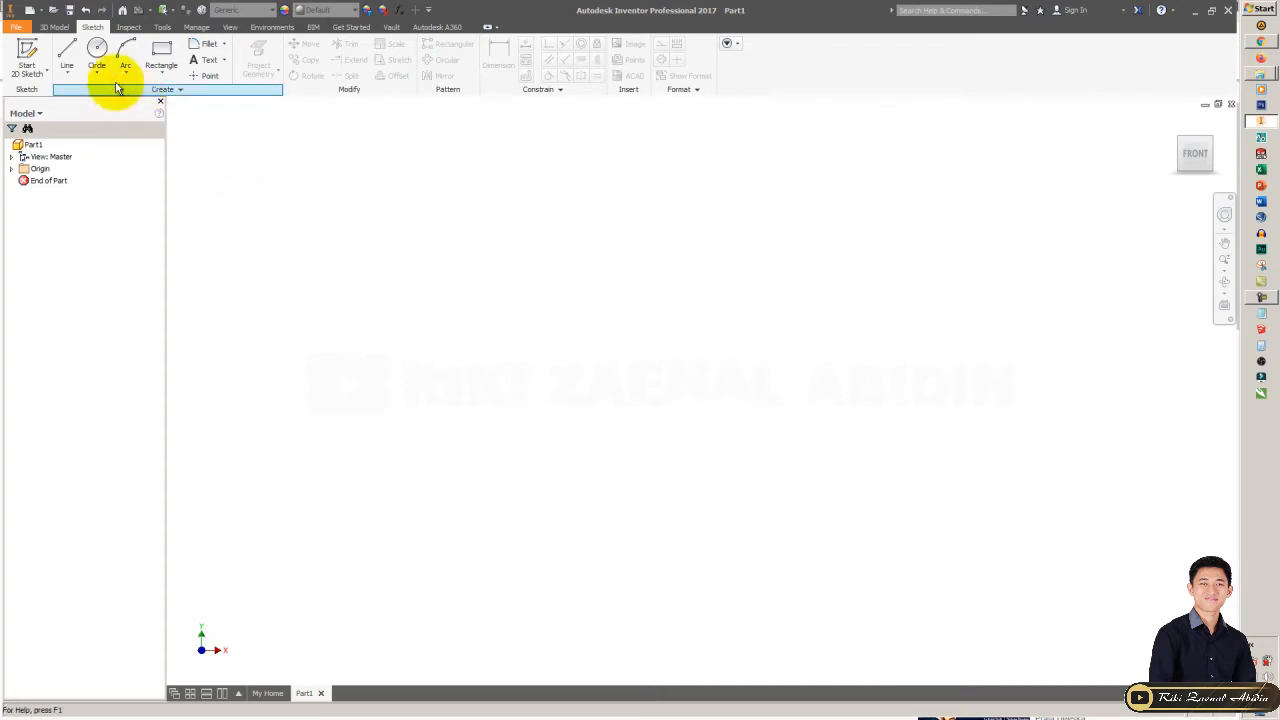
{"action": "left_click", "coordinate": [231, 177]}
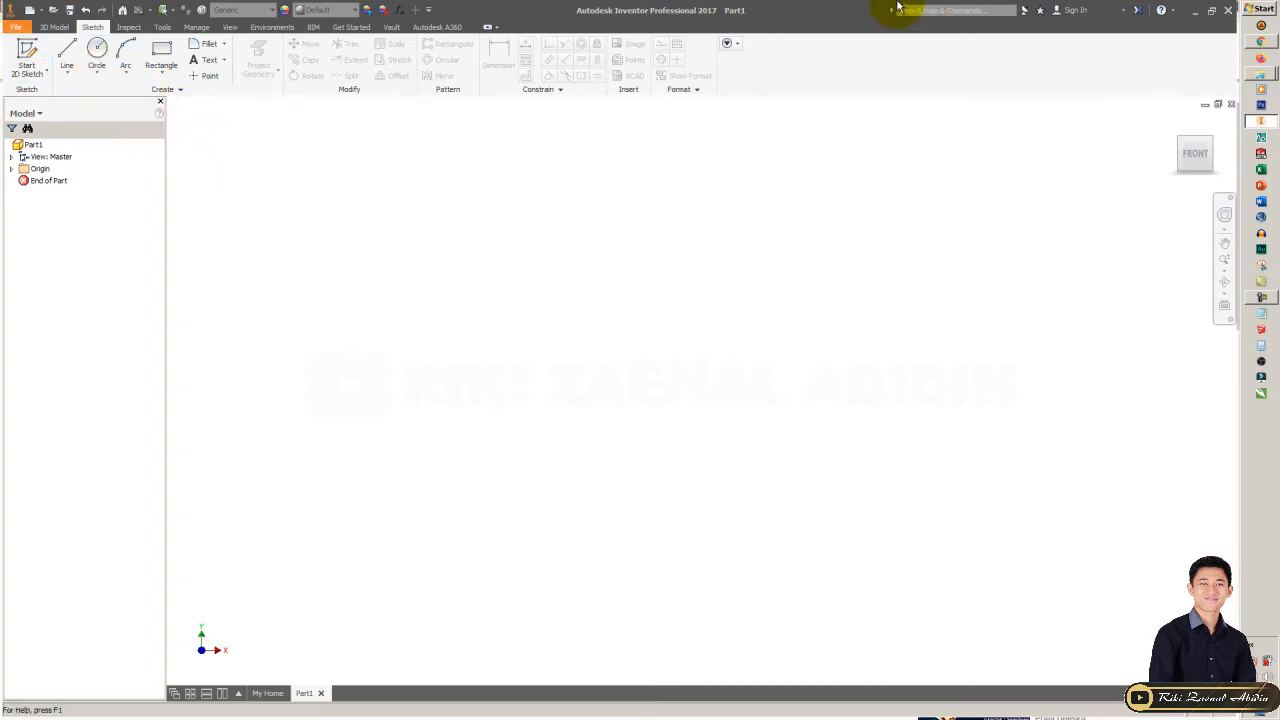
{"action": "left_click", "coordinate": [336, 219]}
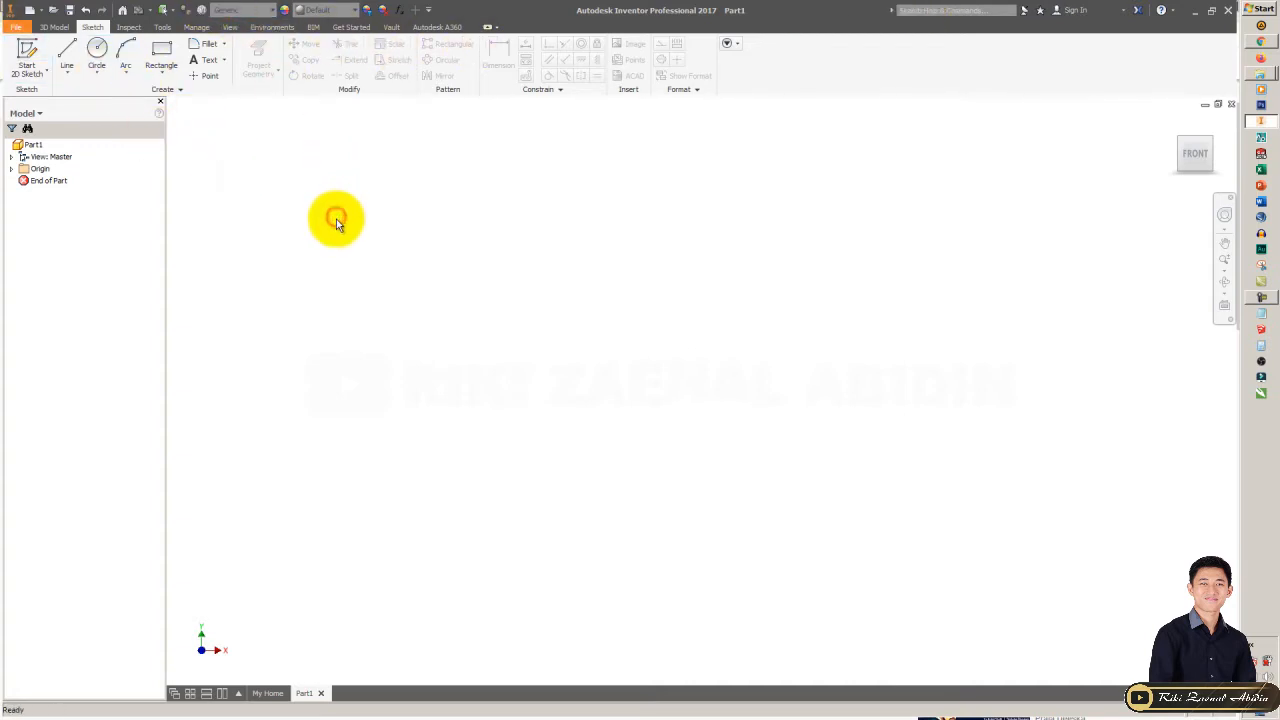
- Start a new 2D sketch on the XZ plane
{"action": "left_click", "coordinate": [28, 50]}
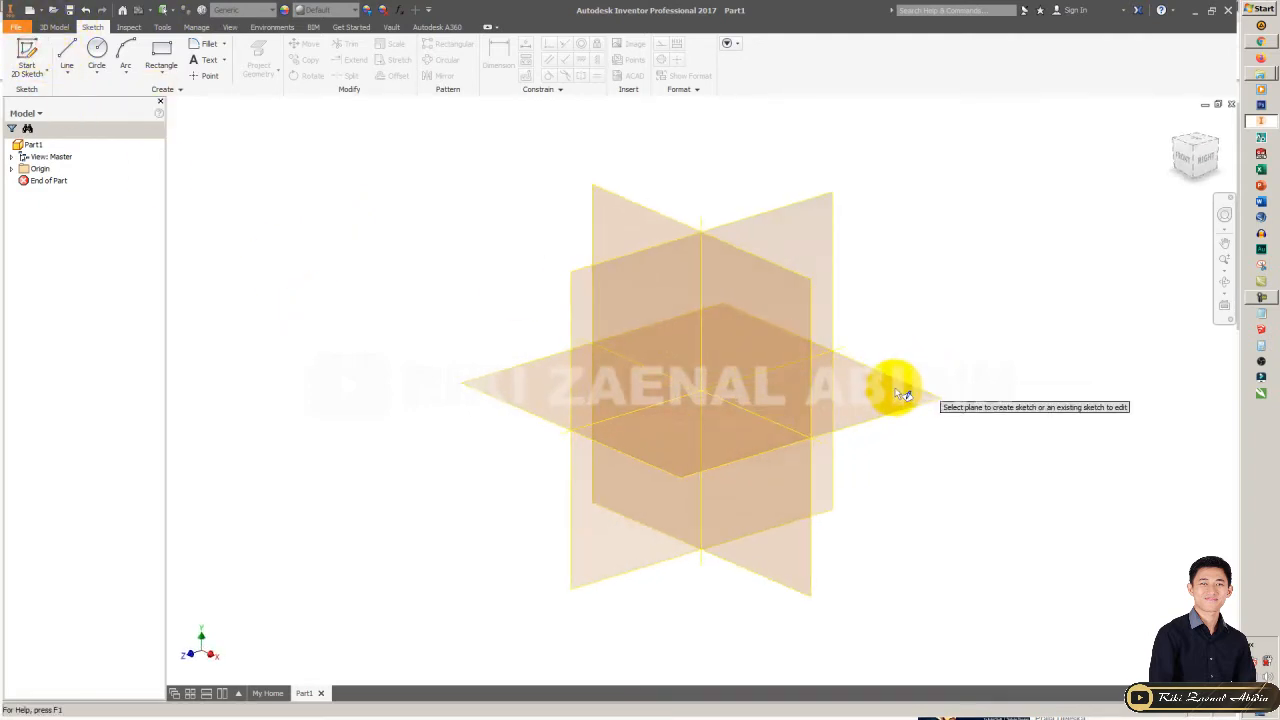
{"action": "left_click", "coordinate": [900, 393]}
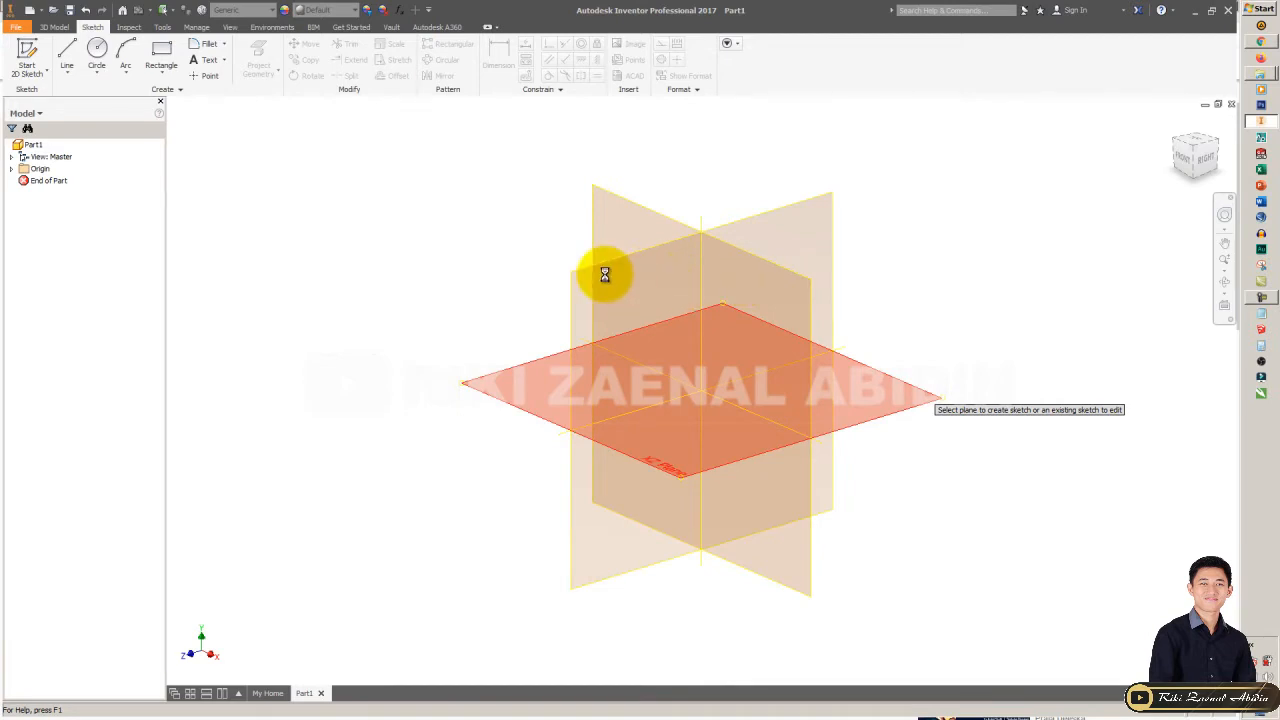
{"action": "left_click", "coordinate": [97, 27]}
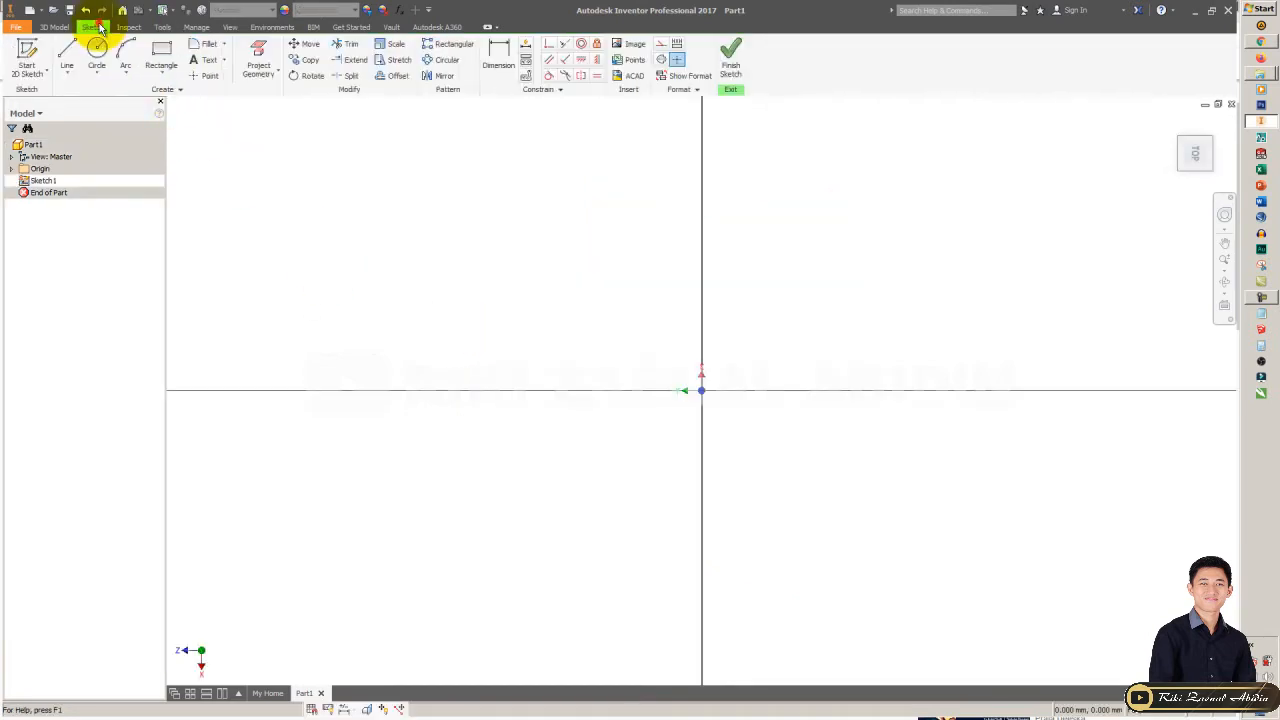
- Draw a two-point rectangle 20 mm wide and 10 mm high beside the origin, with its lower edge on the horizontal axis
{"action": "left_click", "coordinate": [164, 80]}
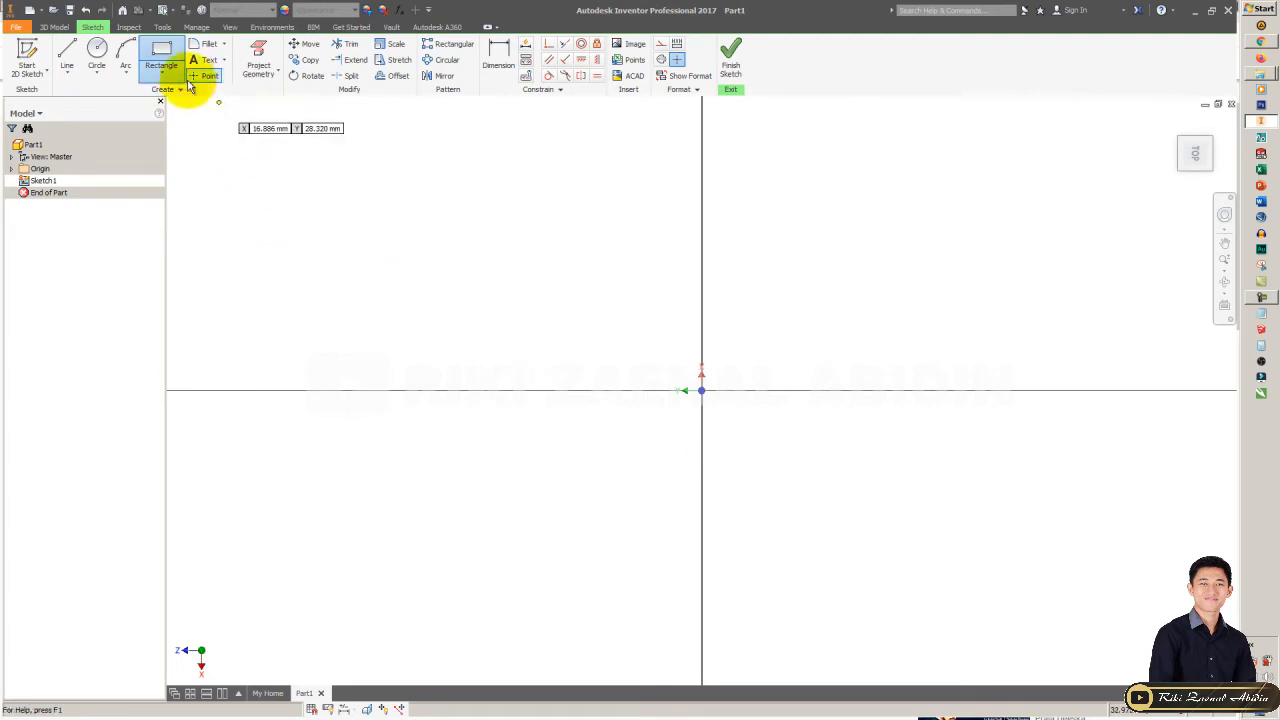
{"action": "left_click", "coordinate": [287, 219]}
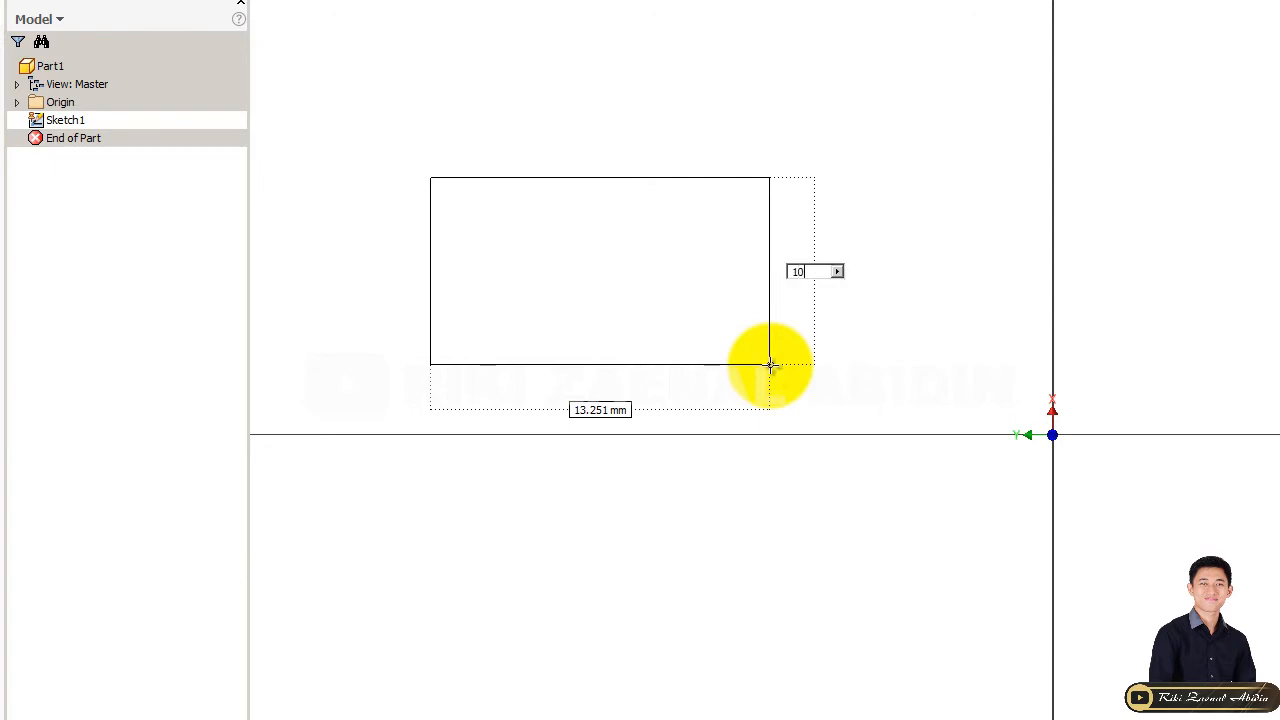
{"action": "key", "text": "Tab"}
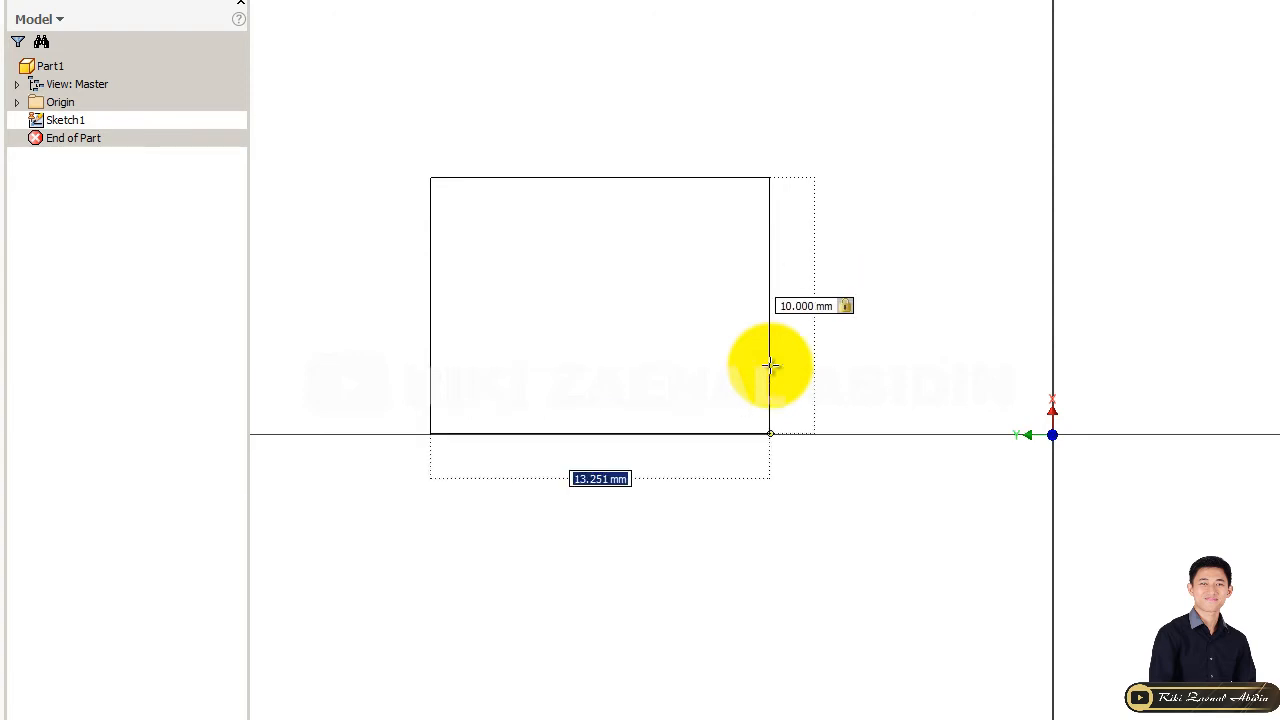
{"action": "type", "text": "20"}
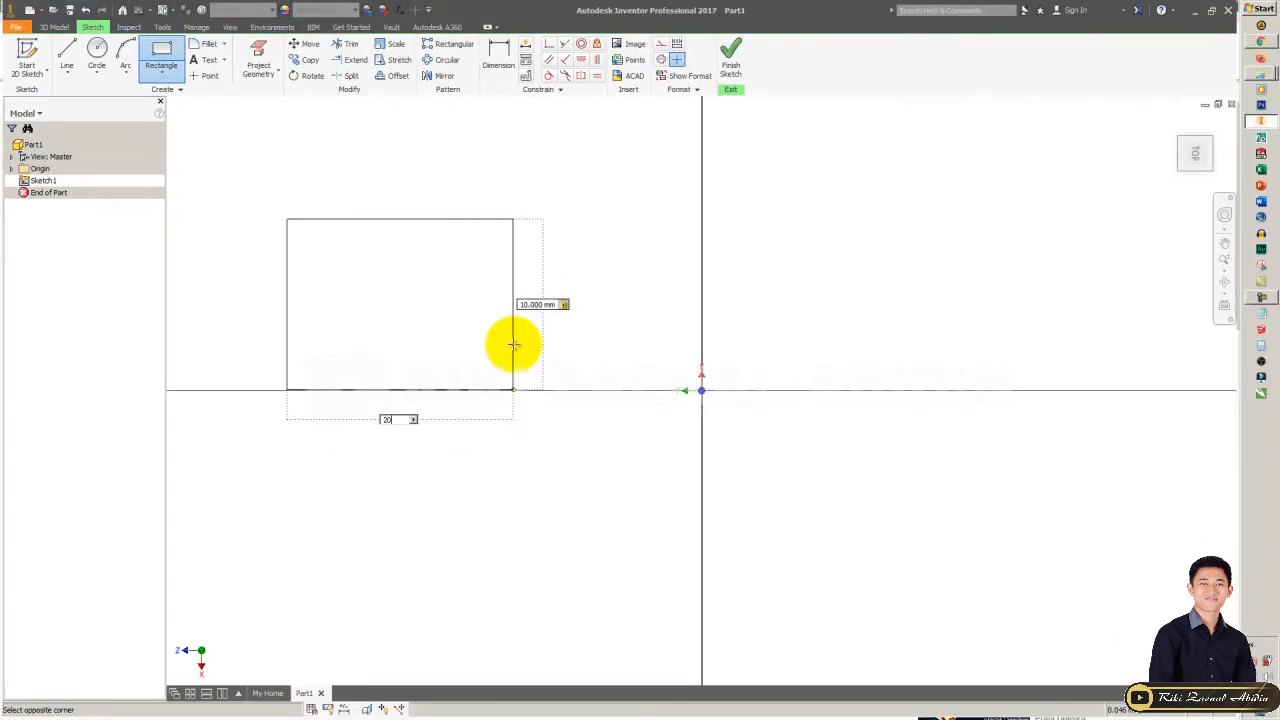
{"action": "key", "text": "Return"}
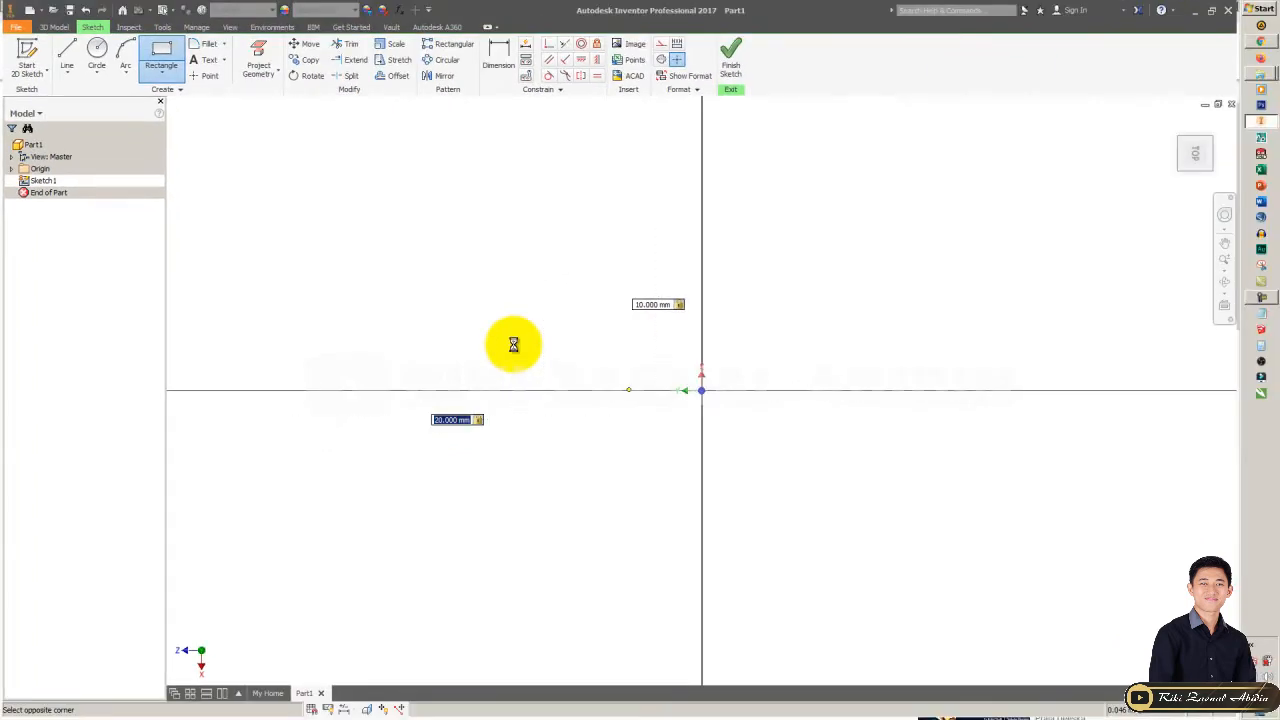
{"action": "key", "text": "Escape"}
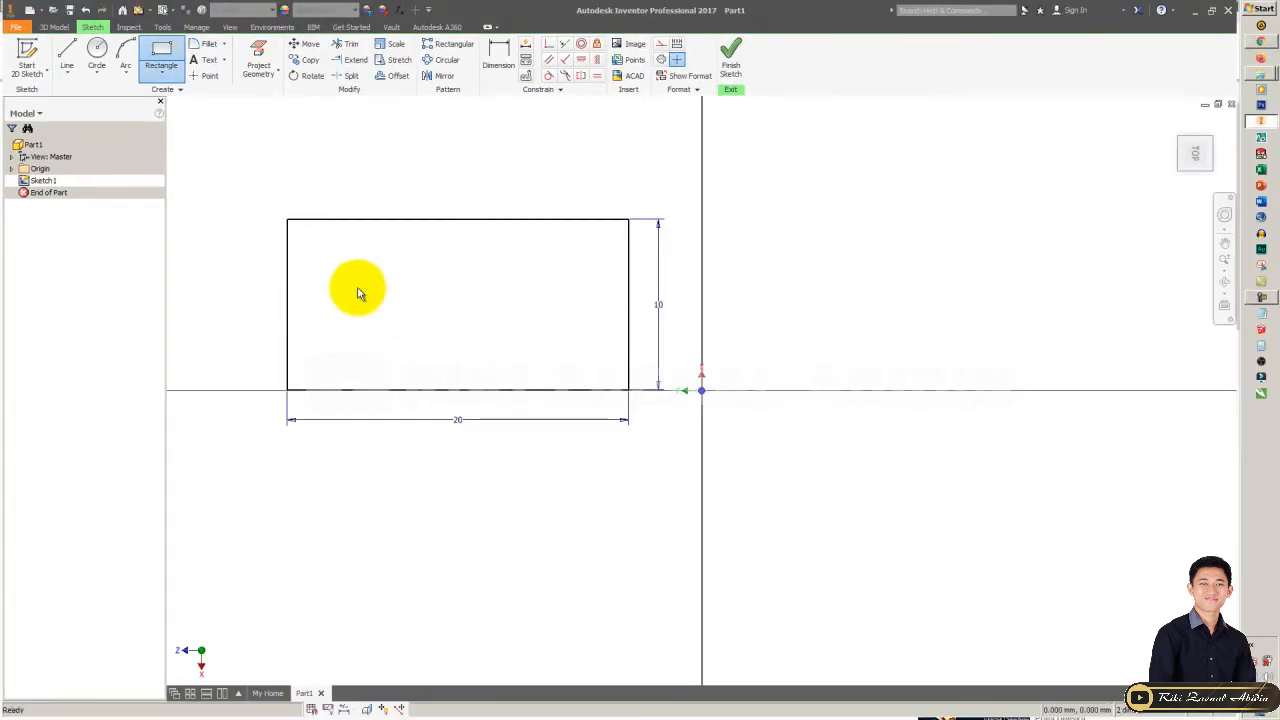
- Sketch a second two-point rectangle about 17 mm wide below the first one
{"action": "middle_click_drag", "start_coordinate": [360, 289], "coordinate": [422, 191]}
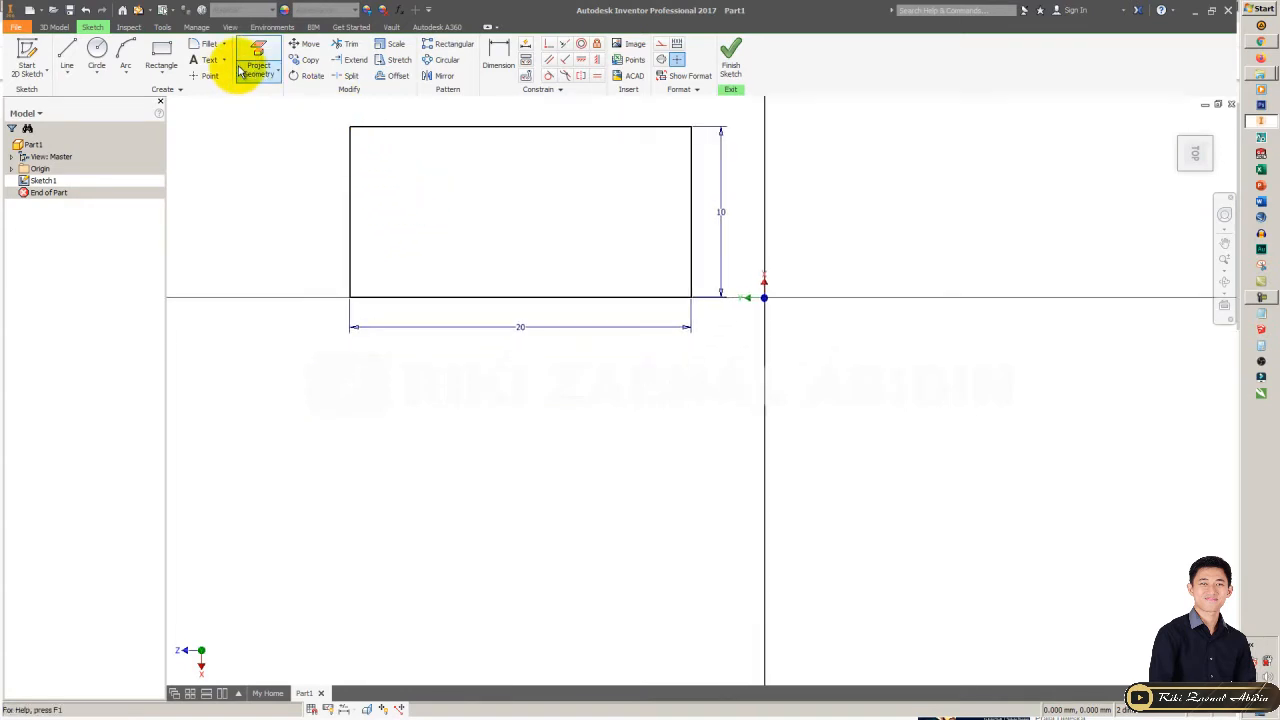
{"action": "left_click", "coordinate": [161, 55]}
{"action": "left_click", "coordinate": [316, 436]}
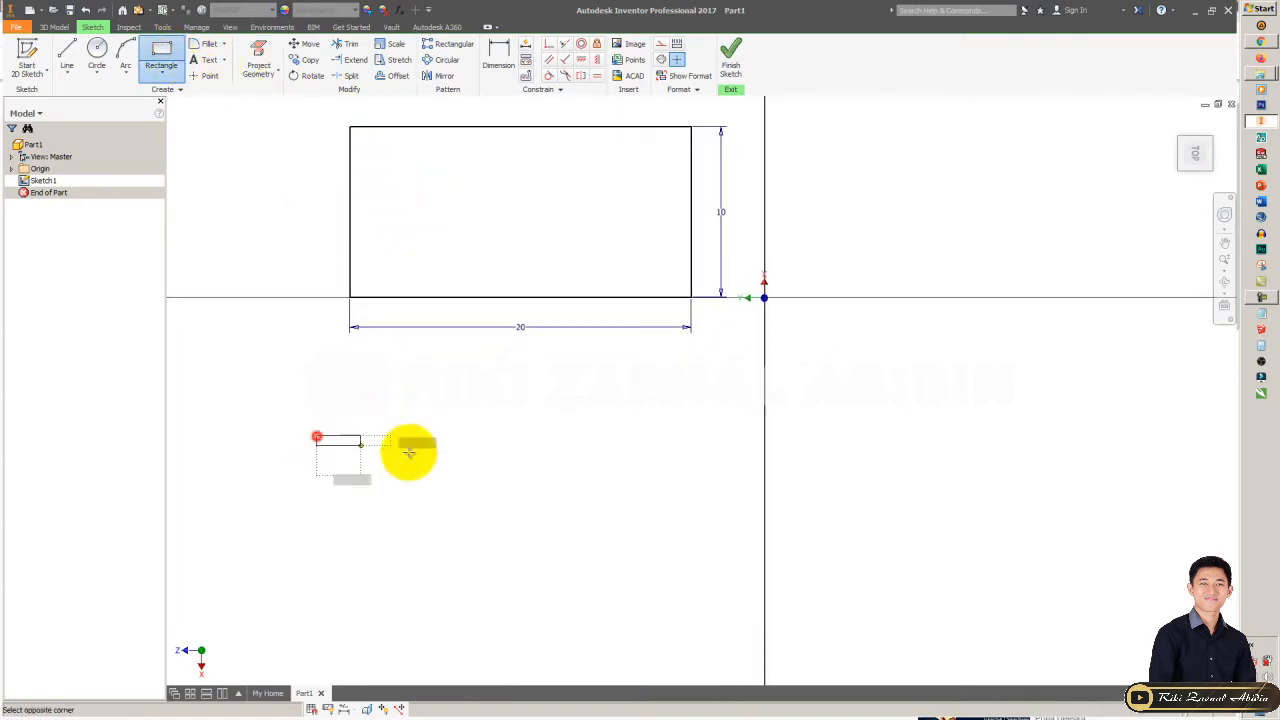
{"action": "left_click", "coordinate": [606, 528]}
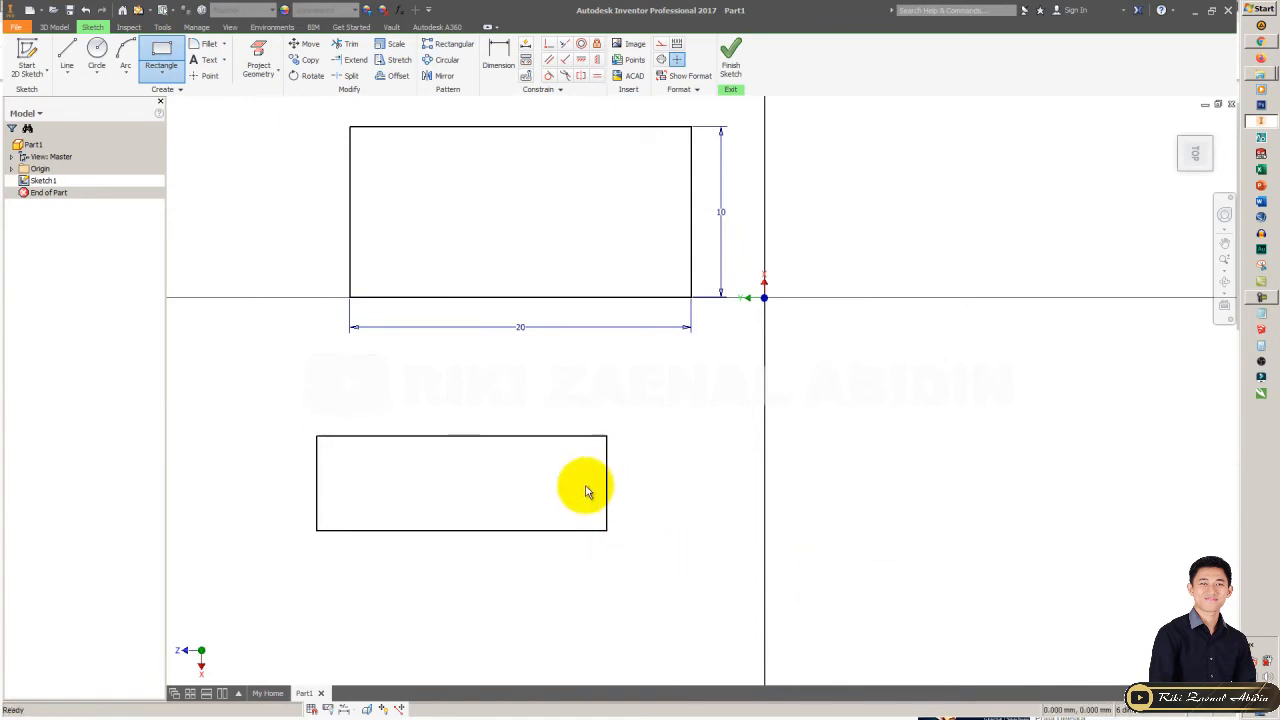
{"action": "key", "text": "Escape"}
- Dimension the upper edge of the lower rectangle at its drawn width, and delete that rectangle together with its dimension
{"action": "left_click", "coordinate": [566, 436]}
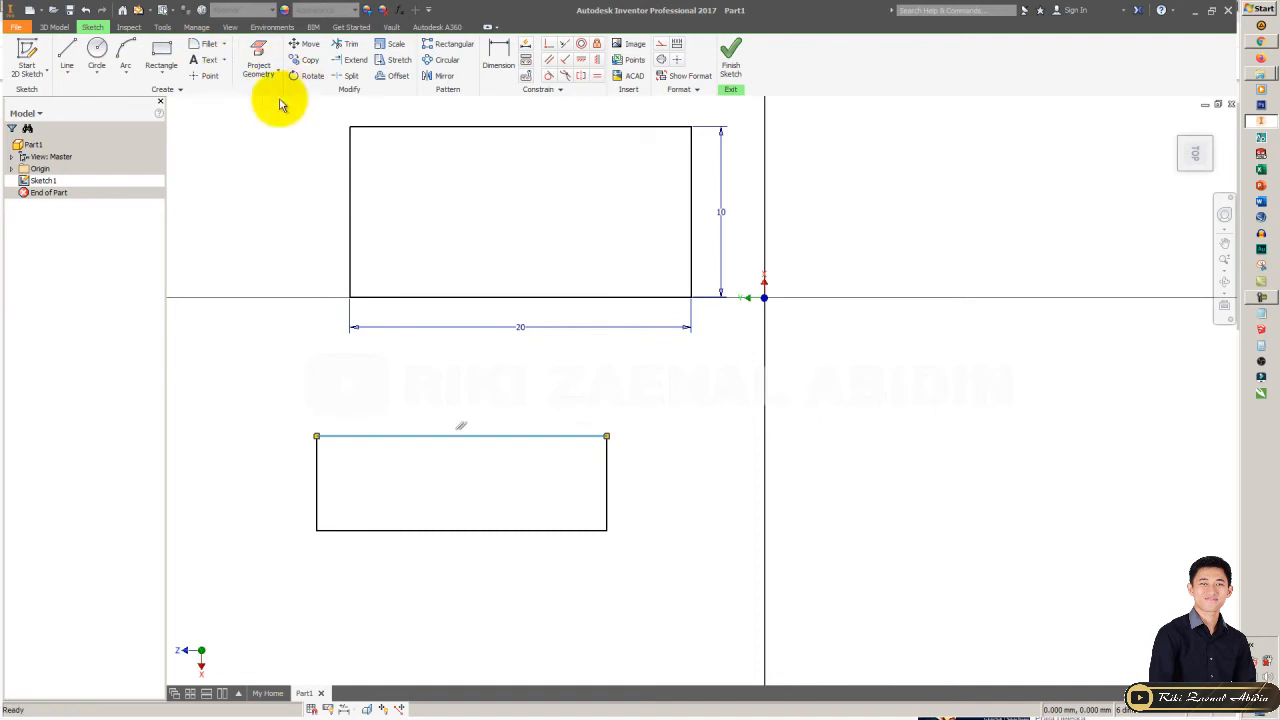
{"action": "left_click", "coordinate": [128, 27]}
{"action": "left_click", "coordinate": [92, 27]}
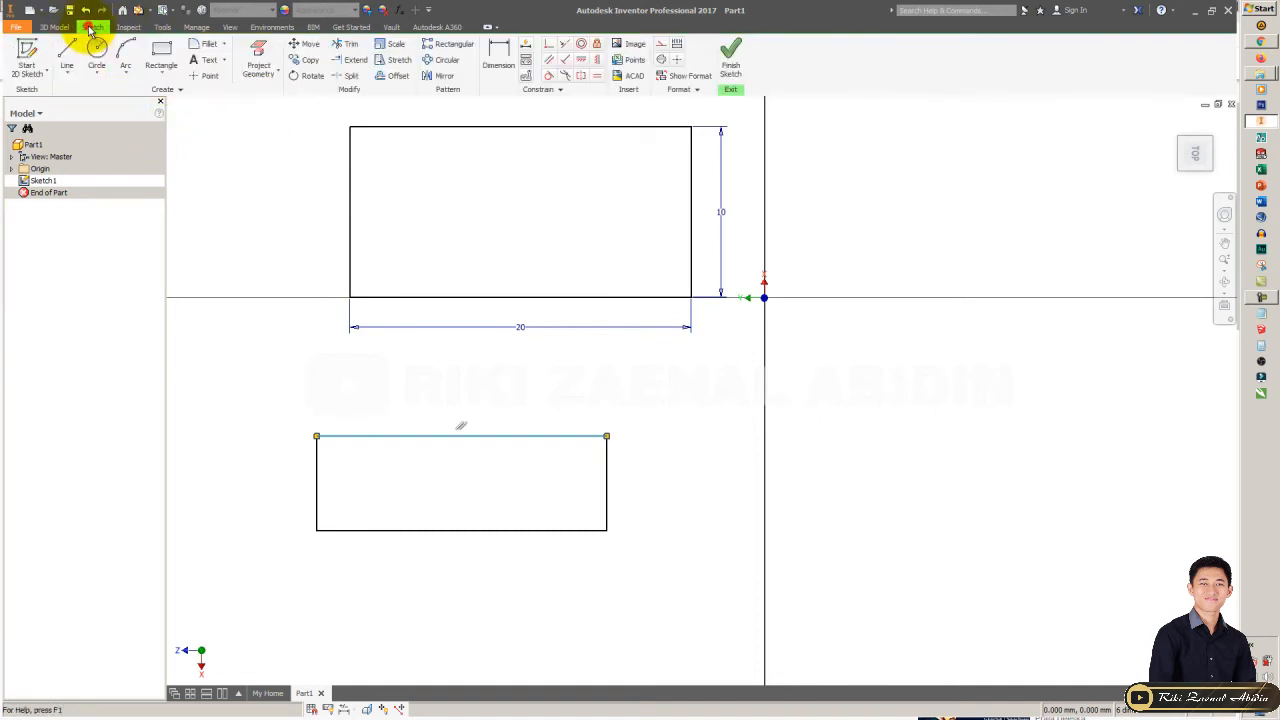
{"action": "left_click", "coordinate": [498, 52]}
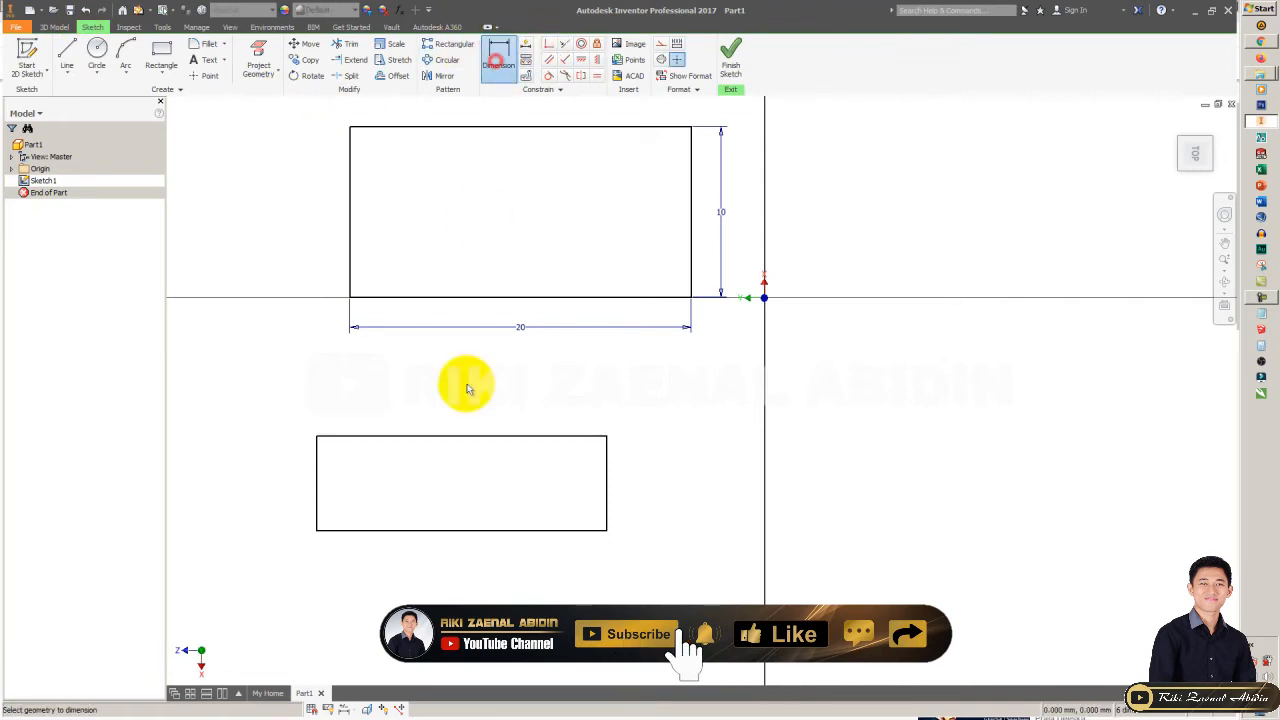
{"action": "left_click", "coordinate": [488, 436]}
{"action": "left_click", "coordinate": [492, 420]}
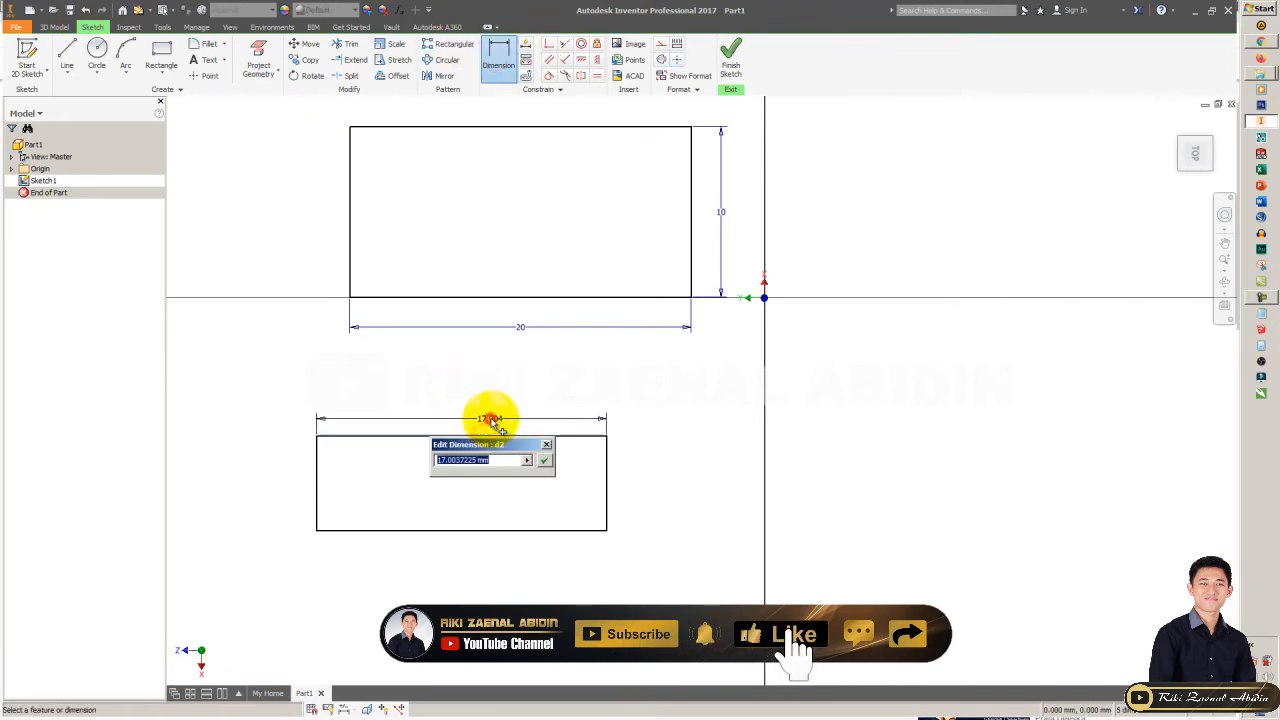
{"action": "left_click", "coordinate": [543, 460]}
{"action": "key", "text": "Escape"}
{"action": "left_click_drag", "start_coordinate": [261, 383], "coordinate": [695, 584]}
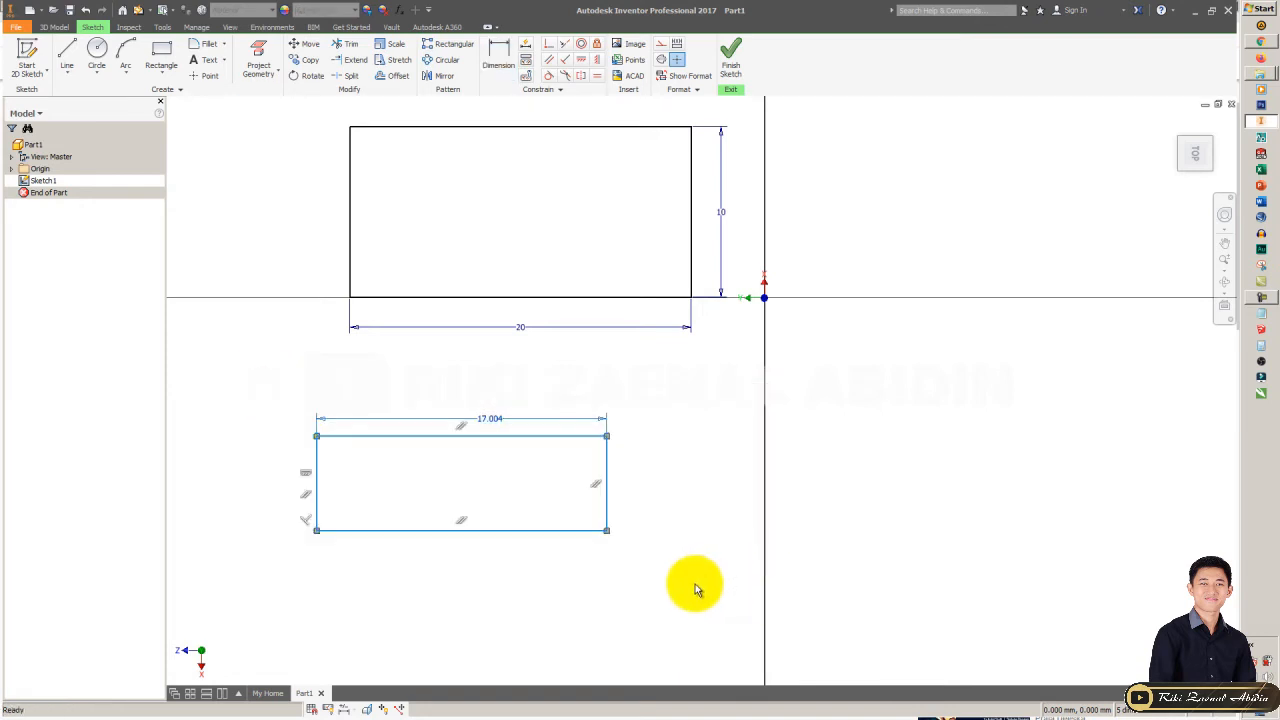
{"action": "key", "text": "Delete"}
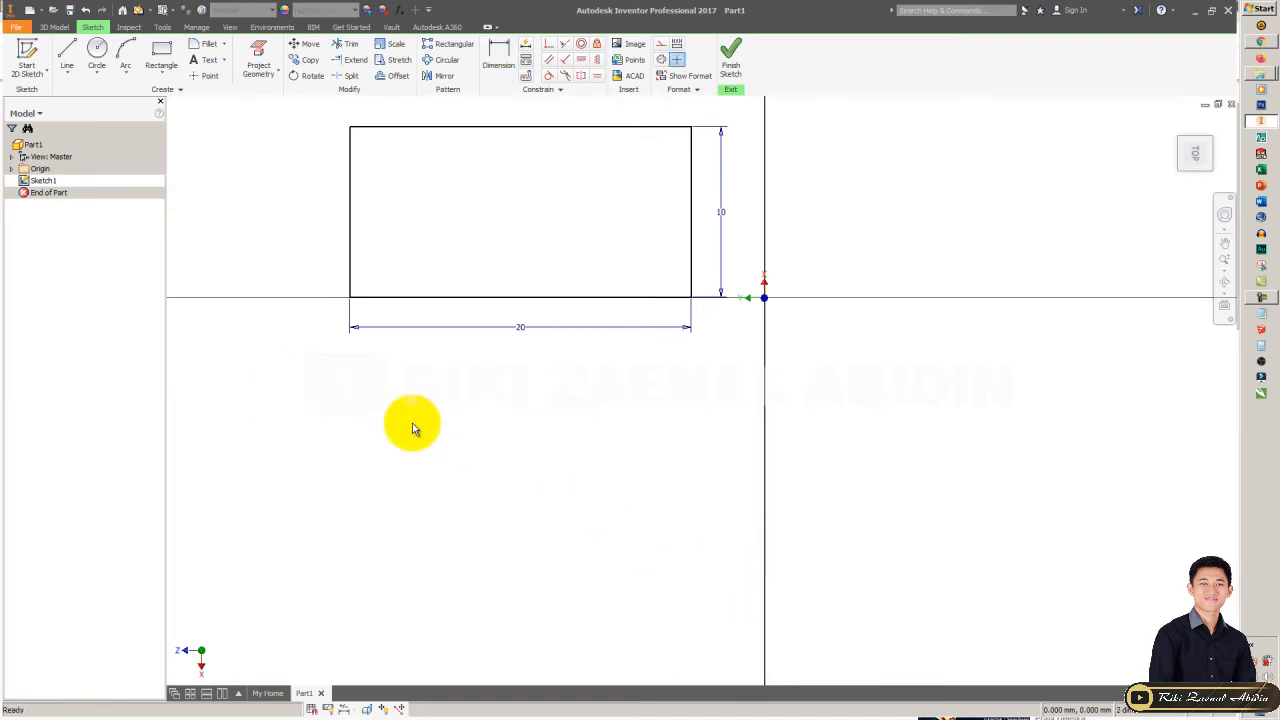
{"action": "left_click", "coordinate": [161, 52]}
{"action": "left_click", "coordinate": [382, 451]}
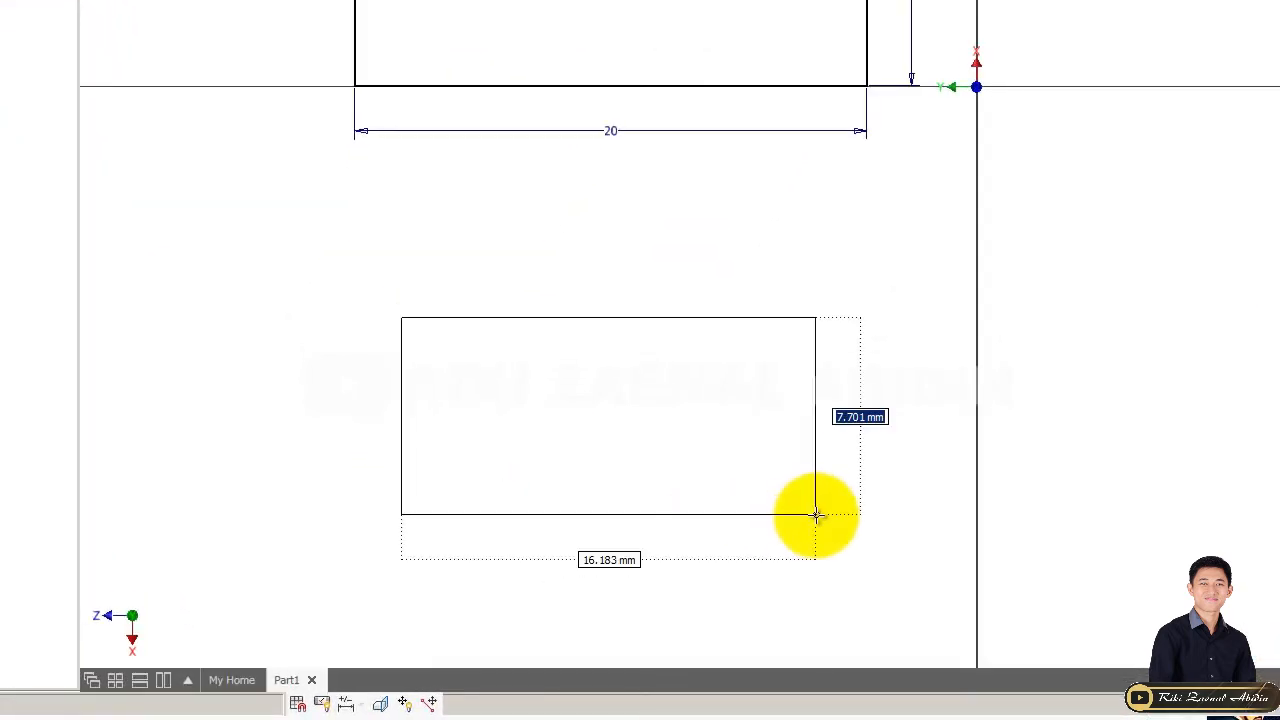
{"action": "key", "text": "Tab"}
{"action": "key", "text": "Tab"}
{"action": "key", "text": "Tab"}
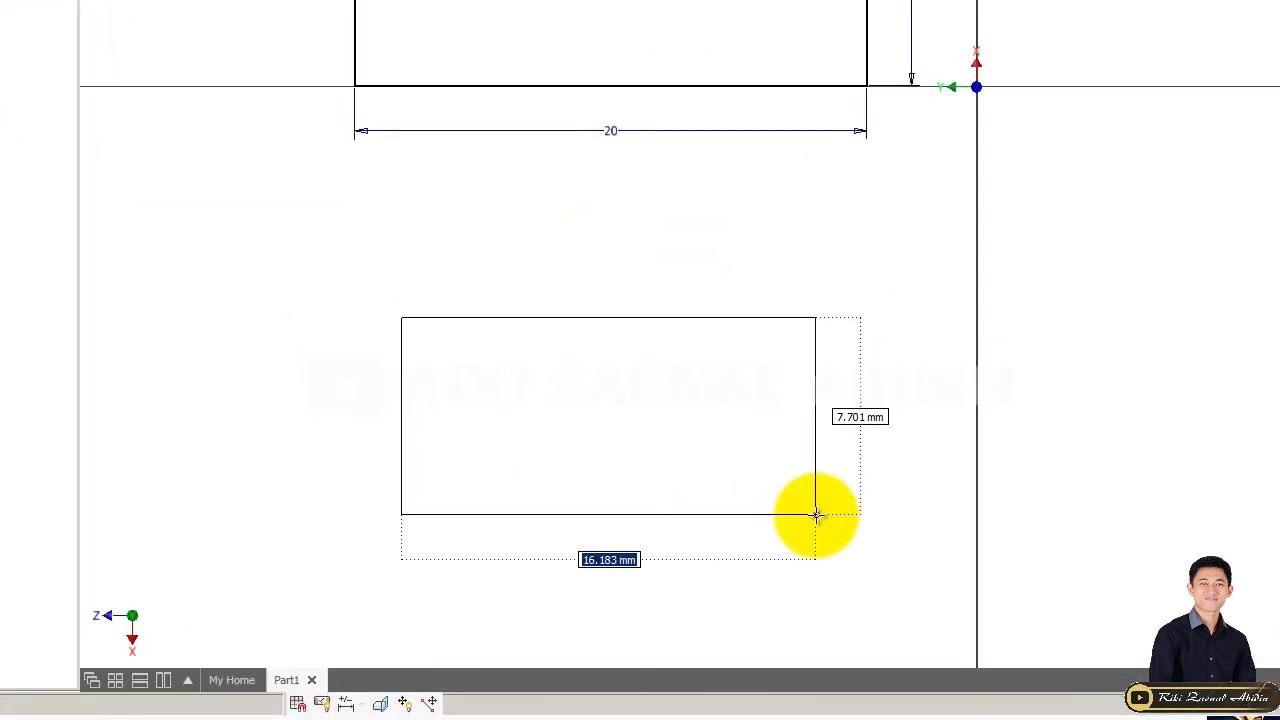
{"action": "key", "text": "Tab"}
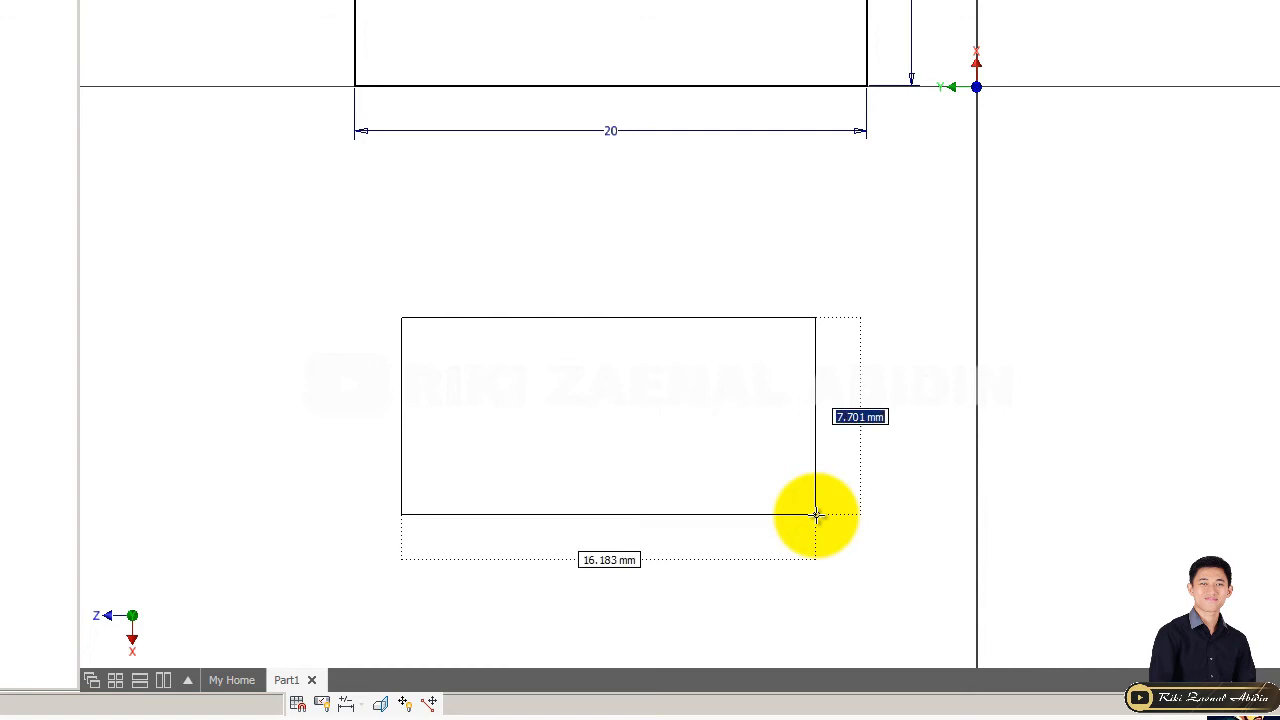
{"action": "key", "text": "Tab"}
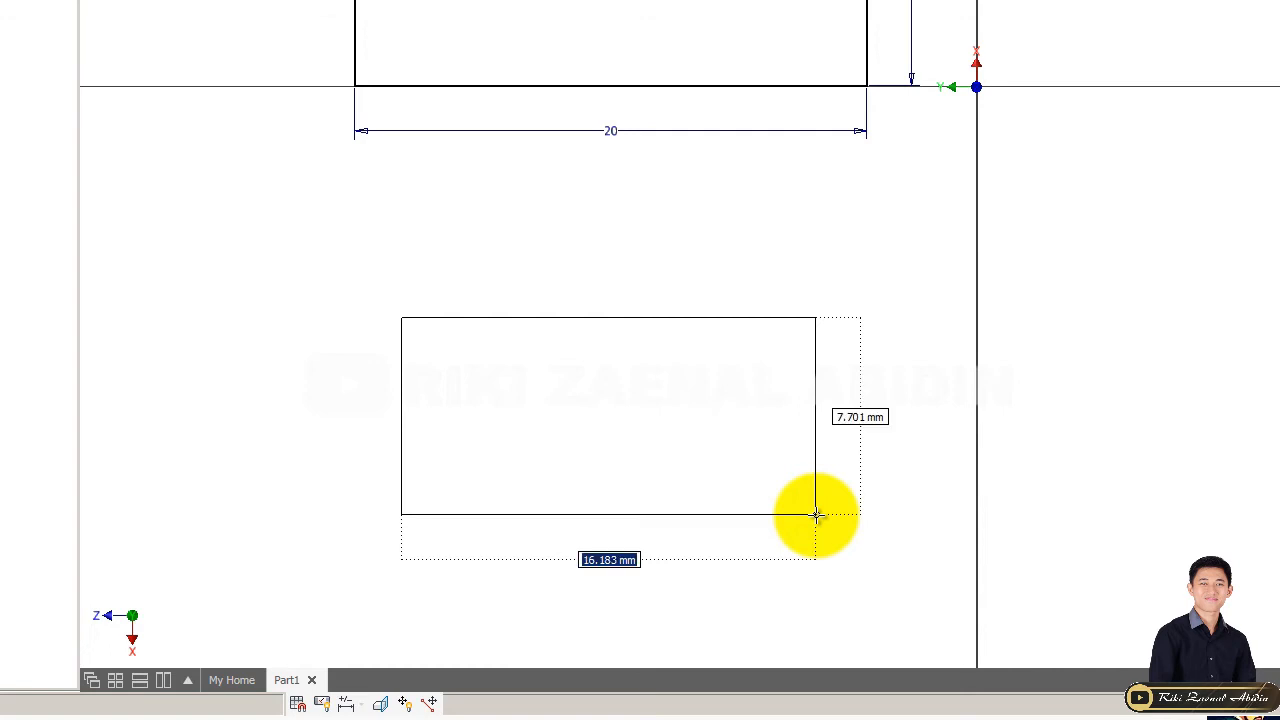
{"action": "key", "text": "Escape"}
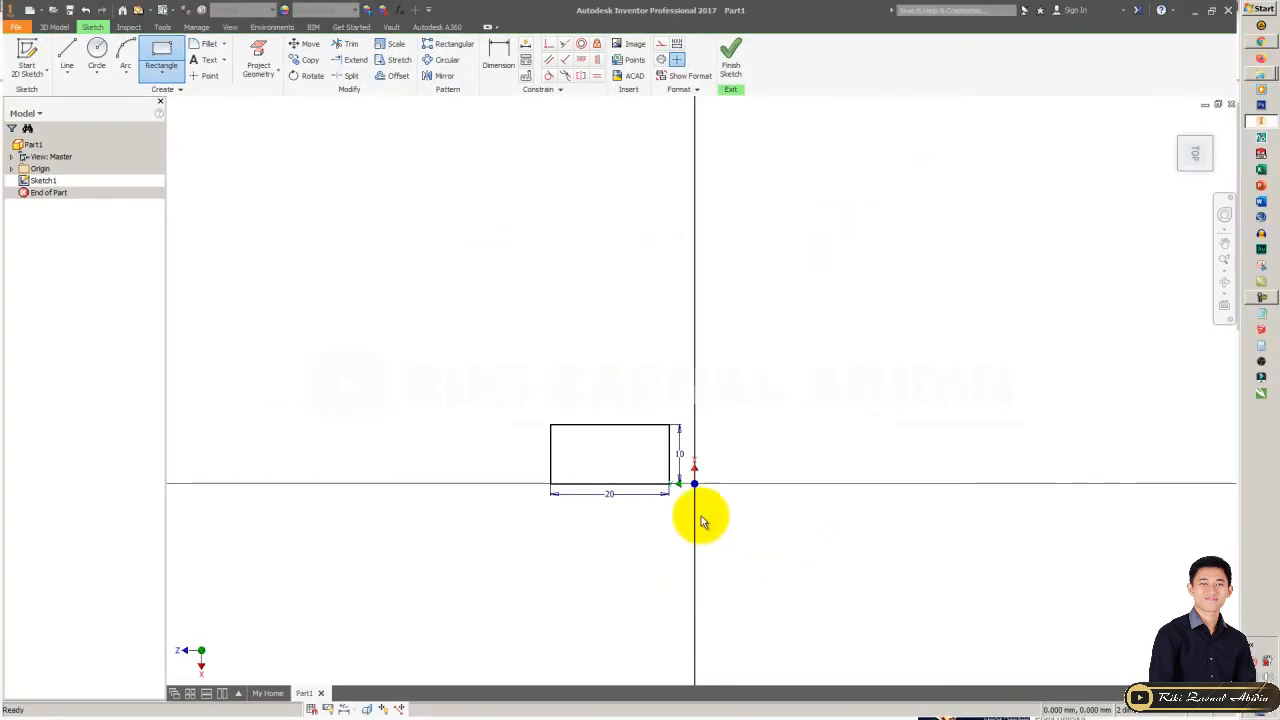
{"action": "scroll", "coordinate": [694, 514], "scroll_direction": "up", "scroll_amount": 3}
{"action": "key", "text": "Escape"}
- Move the 20 by 10 mm rectangle by its upper-left corner to a free spot above and to the right of the origin
{"action": "left_click_drag", "start_coordinate": [375, 303], "coordinate": [680, 537]}
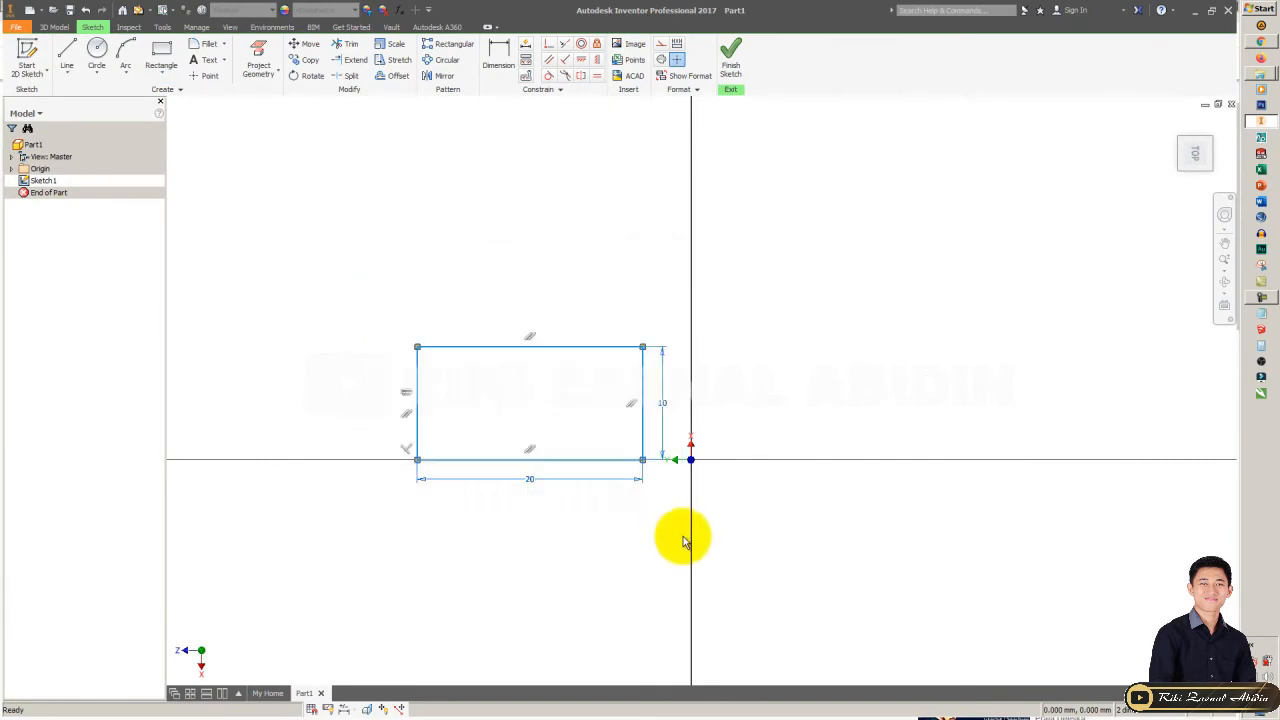
{"action": "left_click", "coordinate": [307, 44]}
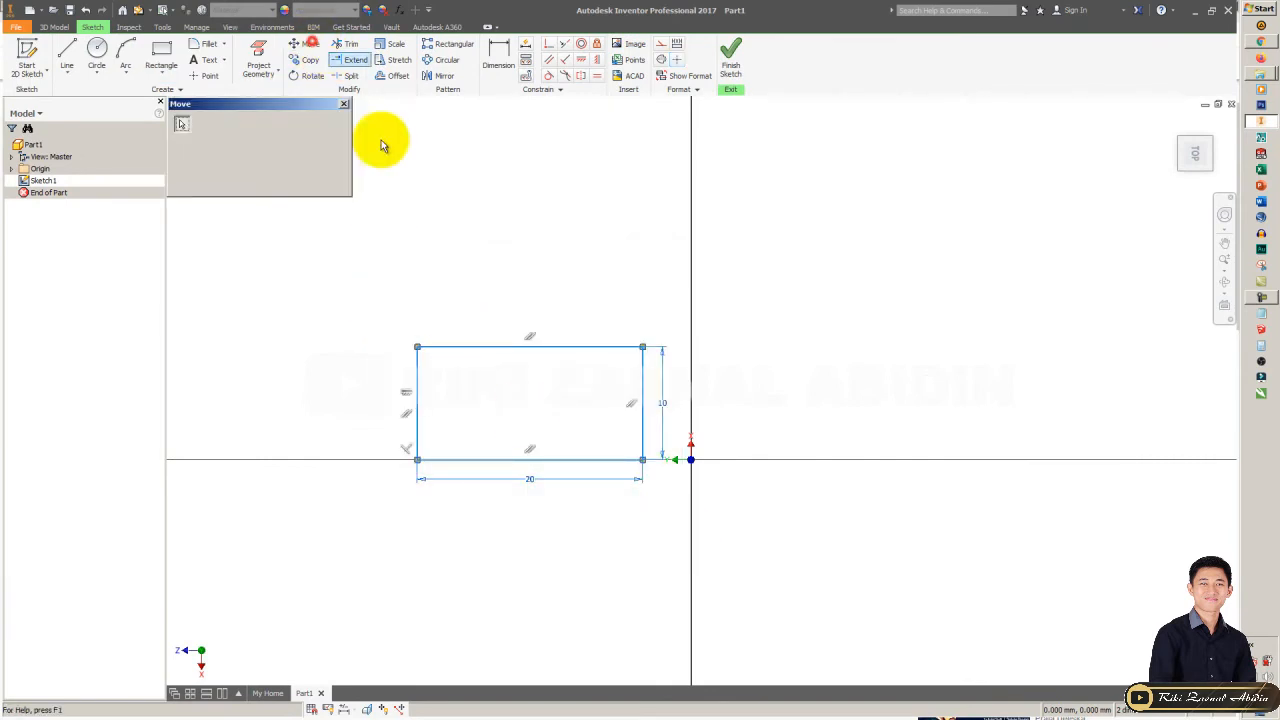
{"action": "left_click", "coordinate": [256, 122]}
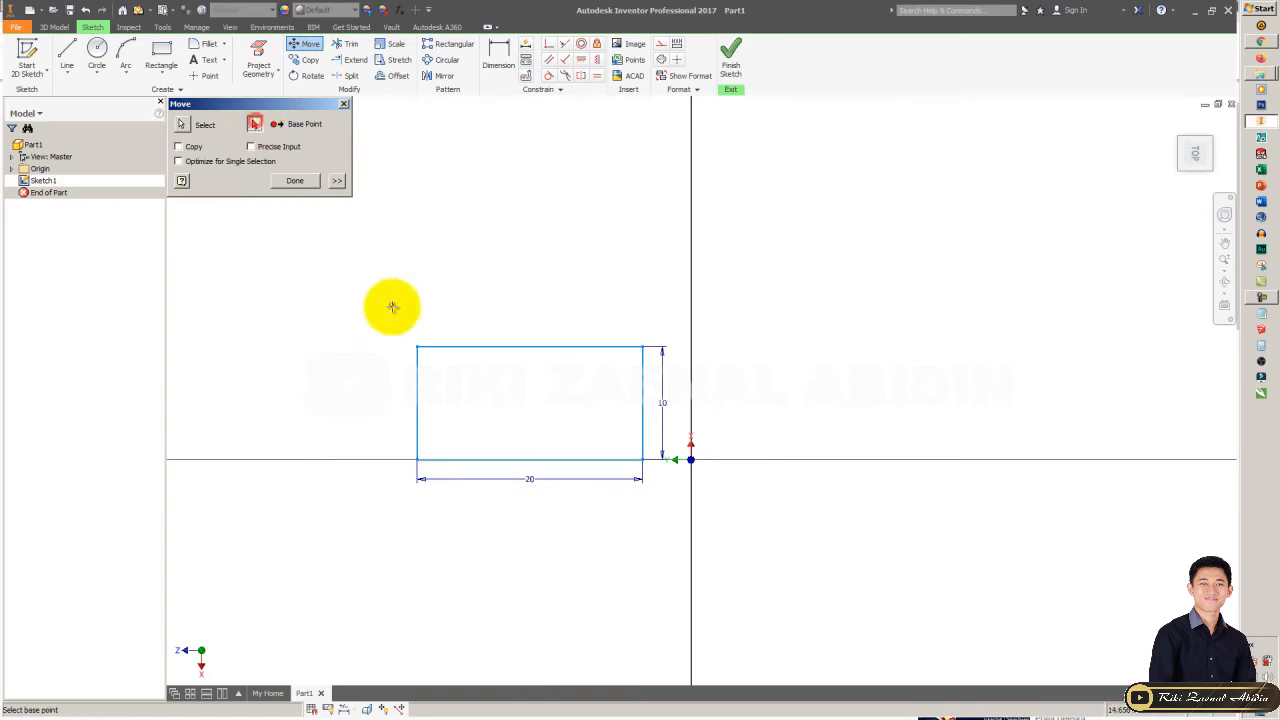
{"action": "left_click", "coordinate": [417, 347]}
{"action": "scroll", "coordinate": [420, 352], "scroll_direction": "down", "scroll_amount": 5}
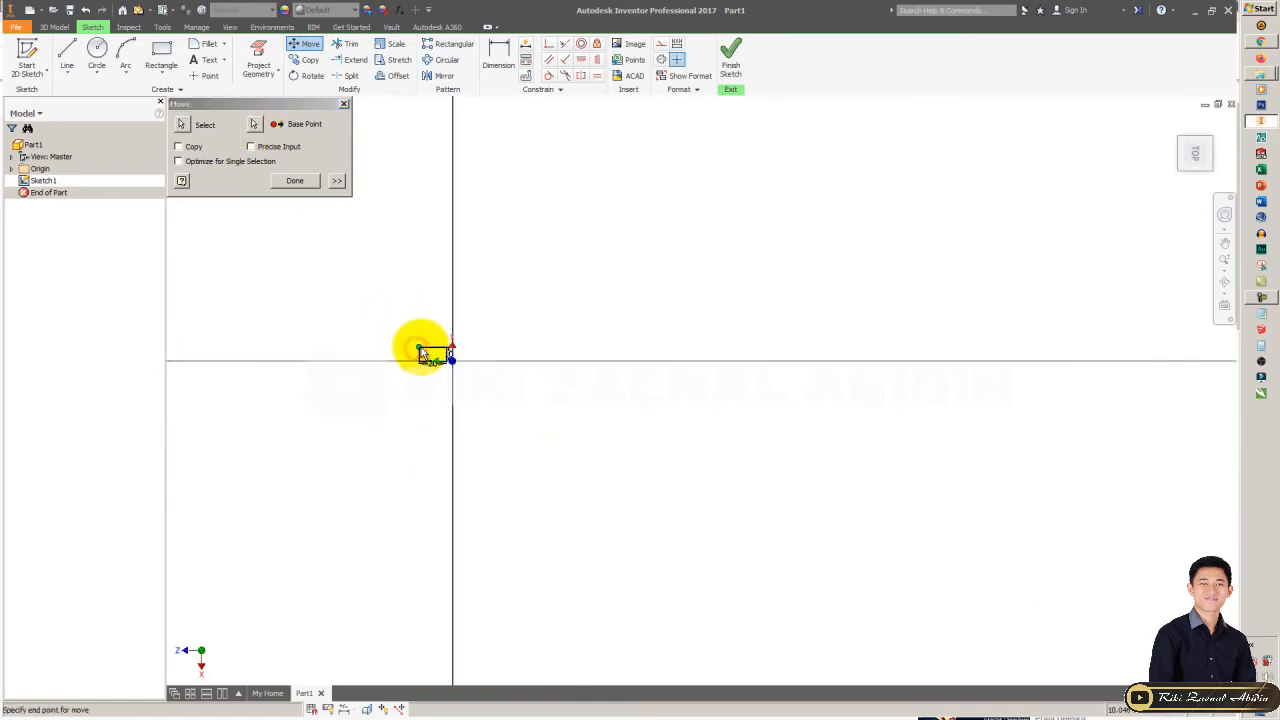
{"action": "left_click", "coordinate": [600, 195]}
{"action": "left_click", "coordinate": [298, 184]}
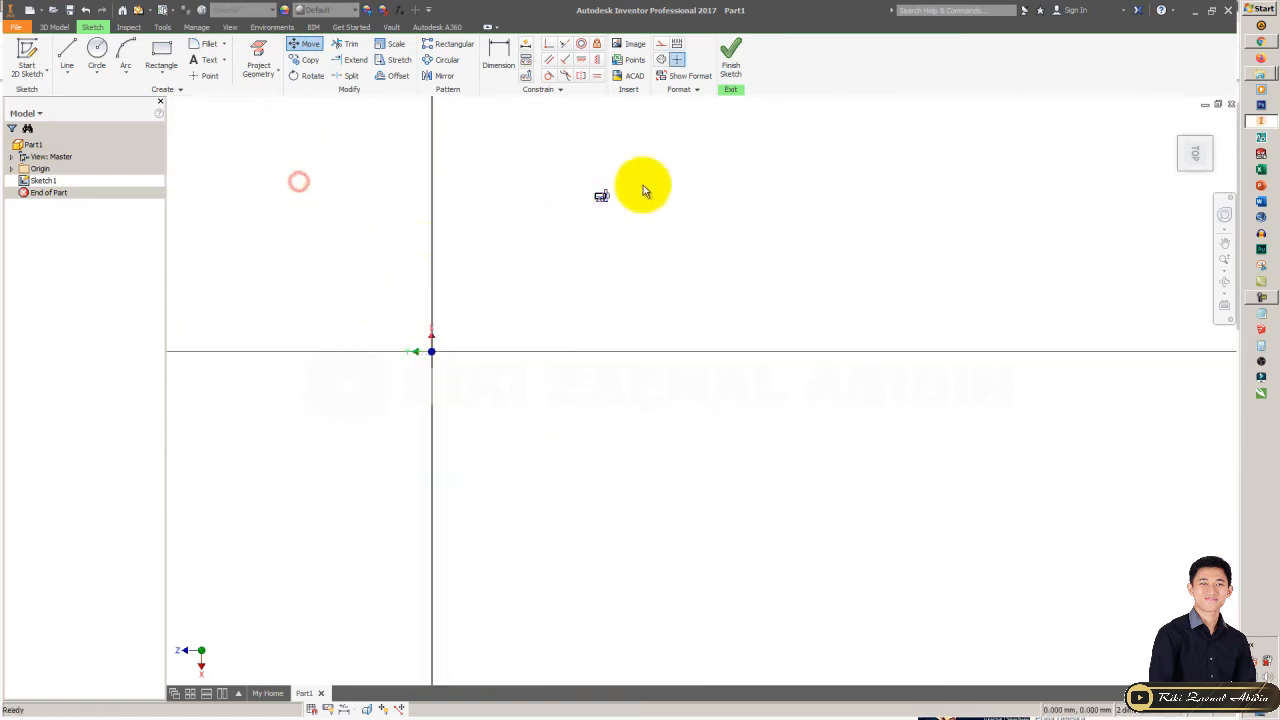
- Examine the moved rectangle and its dimensions up close
{"action": "scroll", "coordinate": [631, 182], "scroll_direction": "down", "scroll_amount": 5}
{"action": "scroll", "coordinate": [637, 190], "scroll_direction": "up", "scroll_amount": 8}
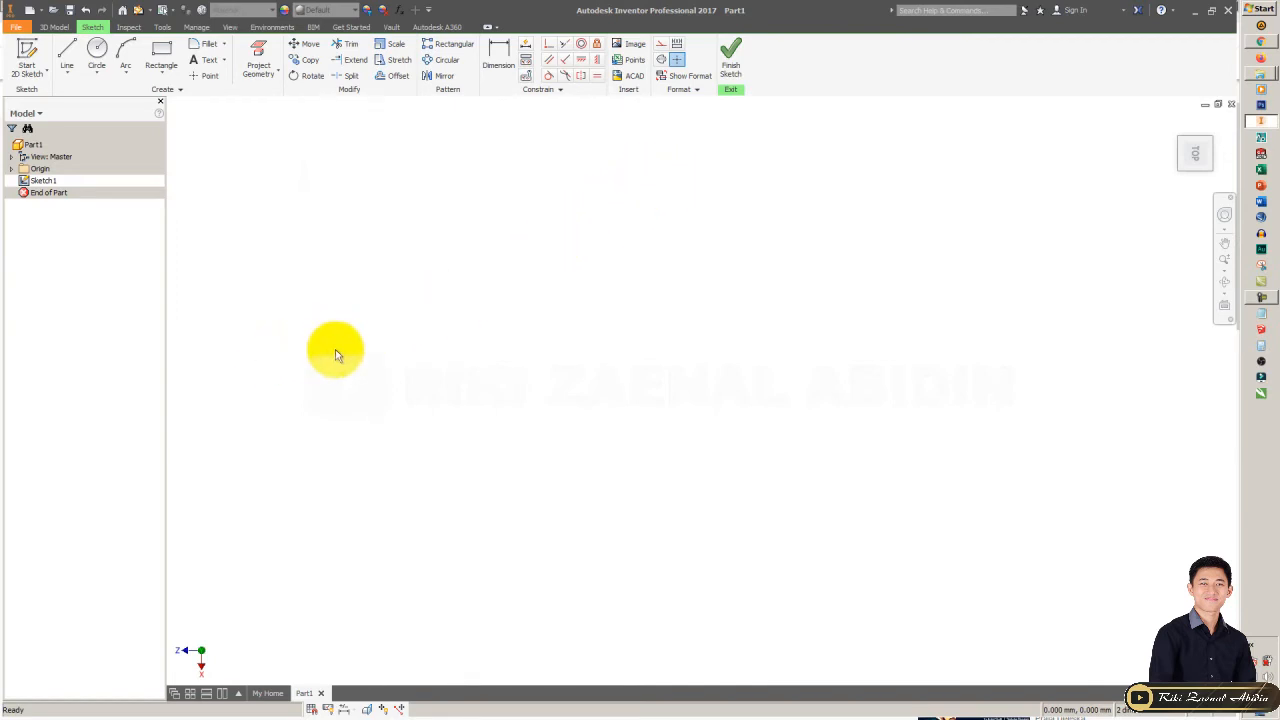
{"action": "scroll", "coordinate": [335, 349], "scroll_direction": "down", "scroll_amount": 4}
{"action": "middle_click_drag", "start_coordinate": [350, 329], "coordinate": [351, 323]}
{"action": "scroll", "coordinate": [208, 389], "scroll_direction": "up", "scroll_amount": 10}
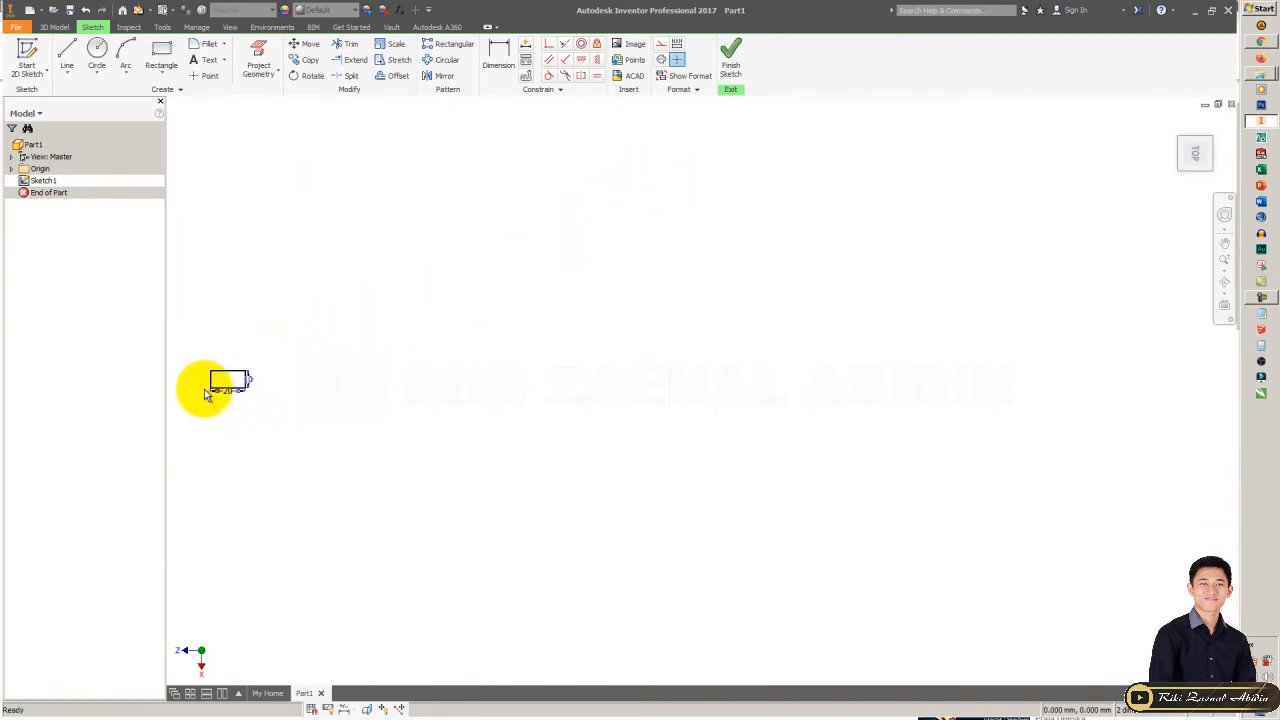
{"action": "scroll", "coordinate": [355, 367], "scroll_direction": "down", "scroll_amount": 4}
{"action": "middle_click_drag", "start_coordinate": [400, 363], "coordinate": [380, 304]}
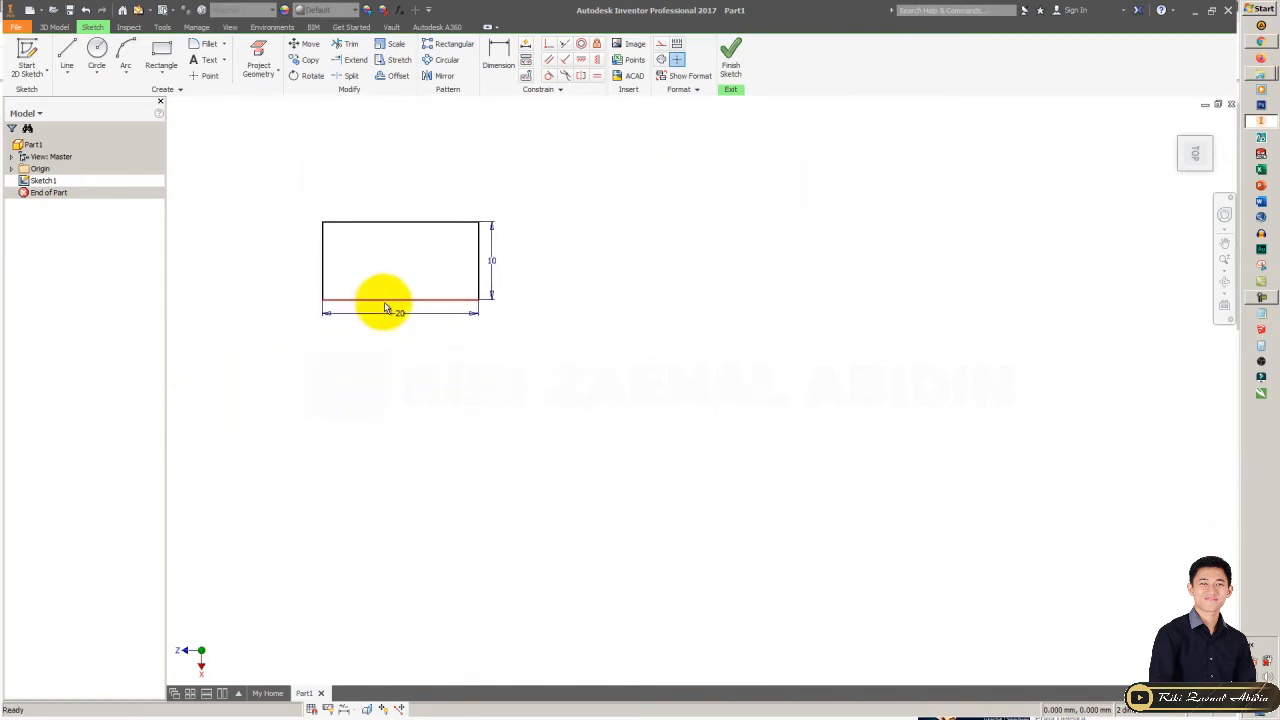
{"action": "scroll", "coordinate": [385, 310], "scroll_direction": "up", "scroll_amount": 3}
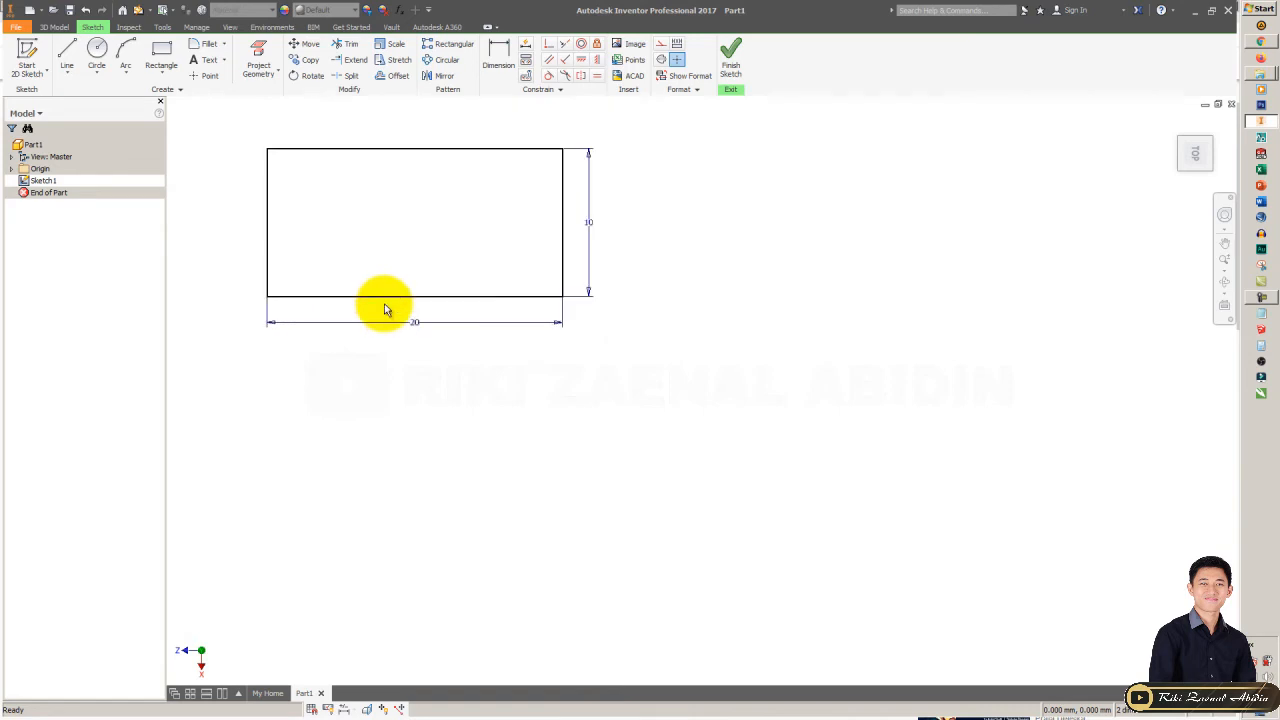
- Sketch a 20 by 10 mm three-point rectangle tilted at 45 degrees to the right of the first rectangle
{"action": "left_click", "coordinate": [153, 75]}
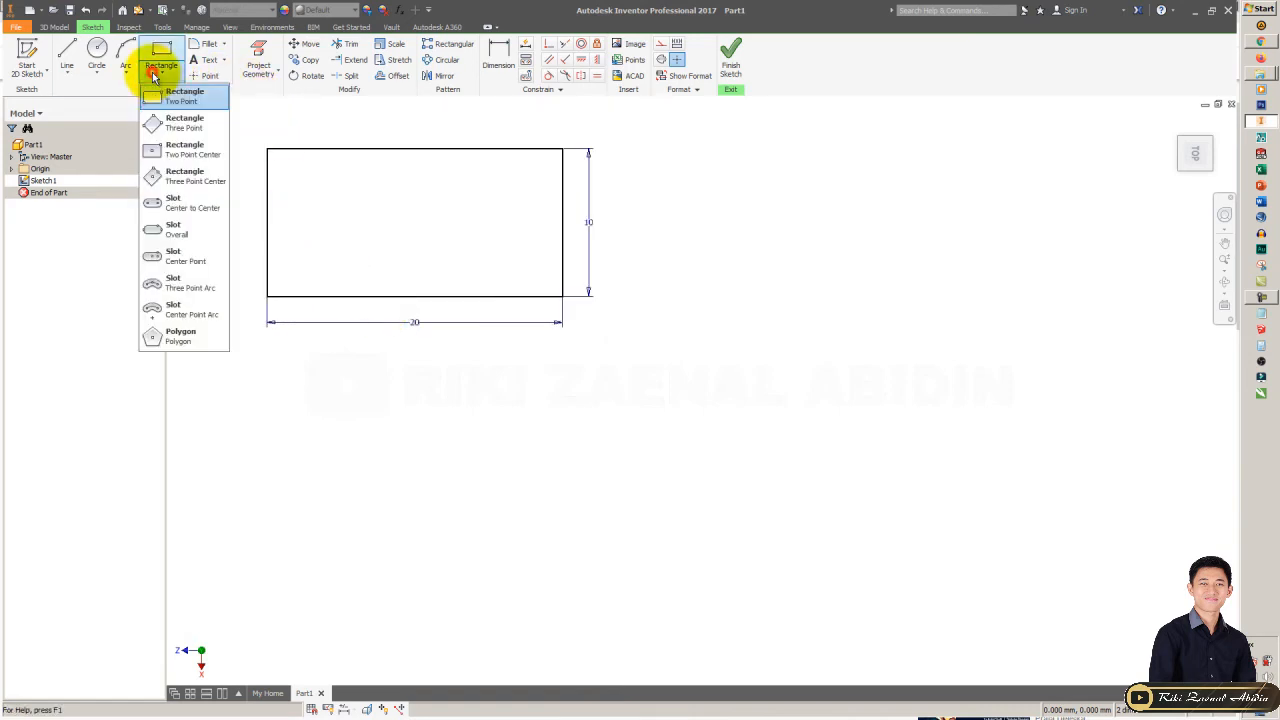
{"action": "left_click", "coordinate": [185, 124]}
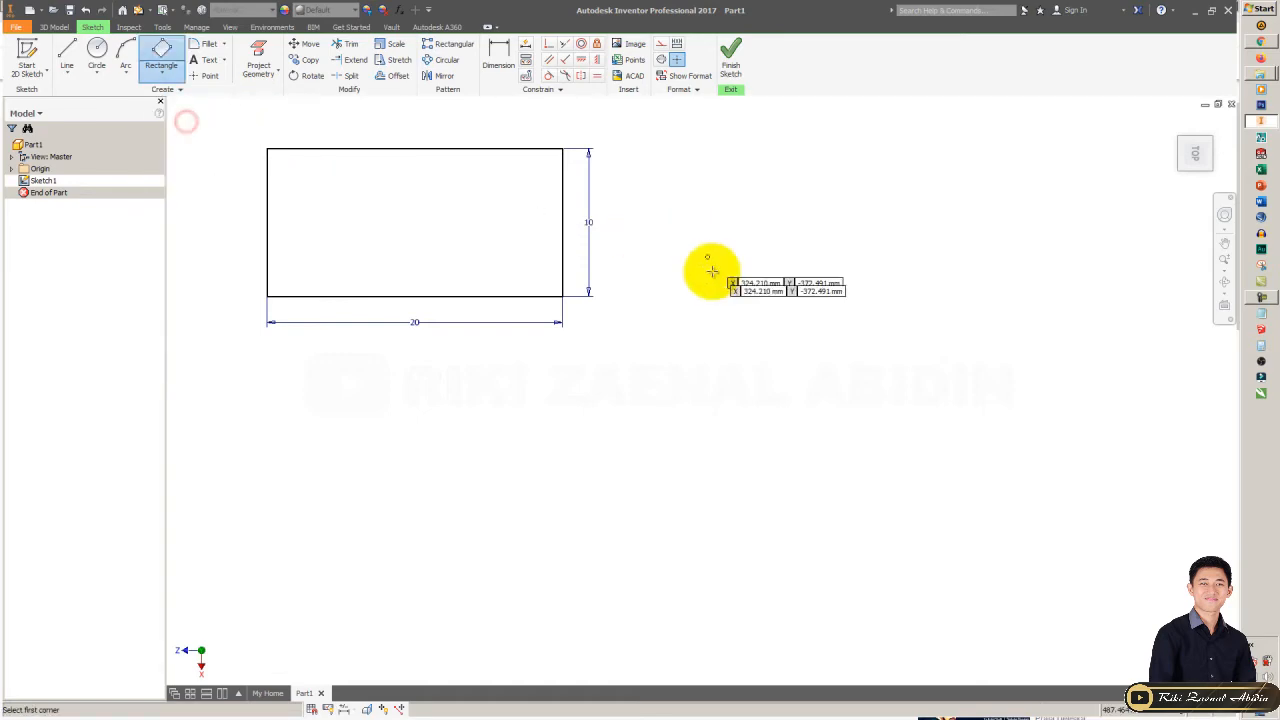
{"action": "left_click", "coordinate": [753, 319]}
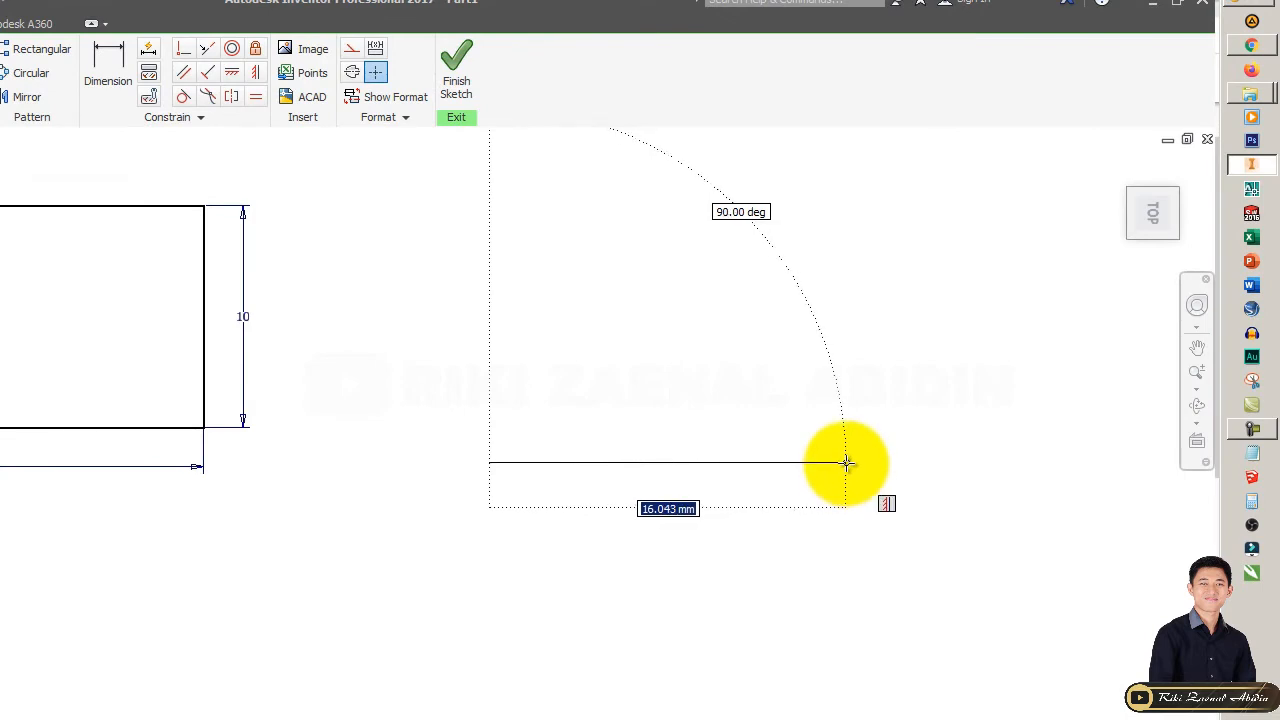
{"action": "scroll", "coordinate": [846, 462], "scroll_direction": "down", "scroll_amount": 3}
{"action": "middle_click_drag", "start_coordinate": [837, 451], "coordinate": [540, 509]}
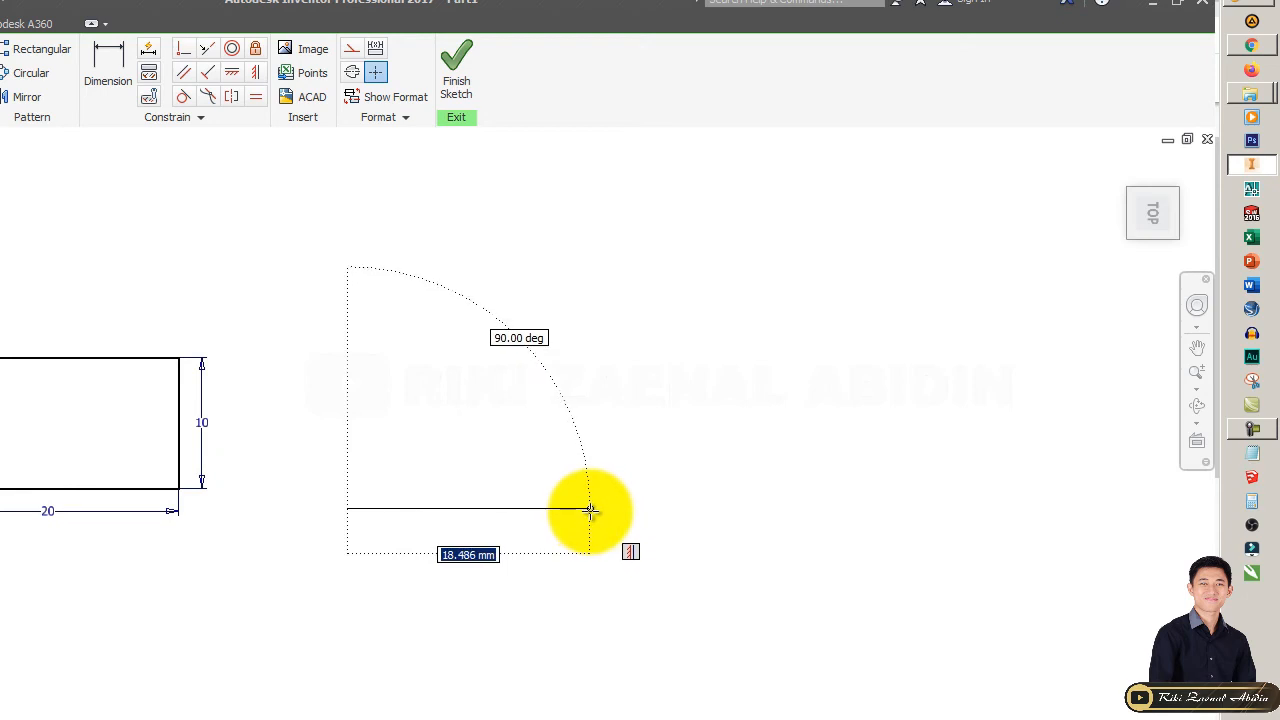
{"action": "key", "text": "Tab"}
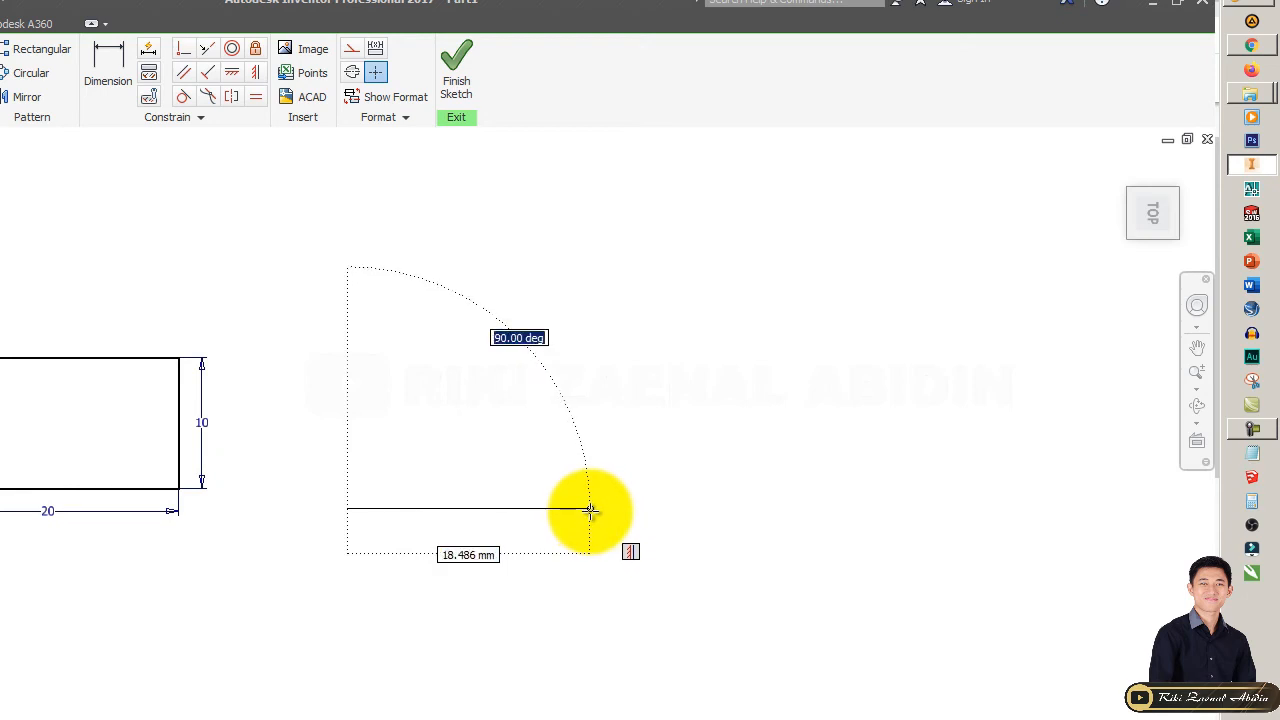
{"action": "type", "text": "45"}
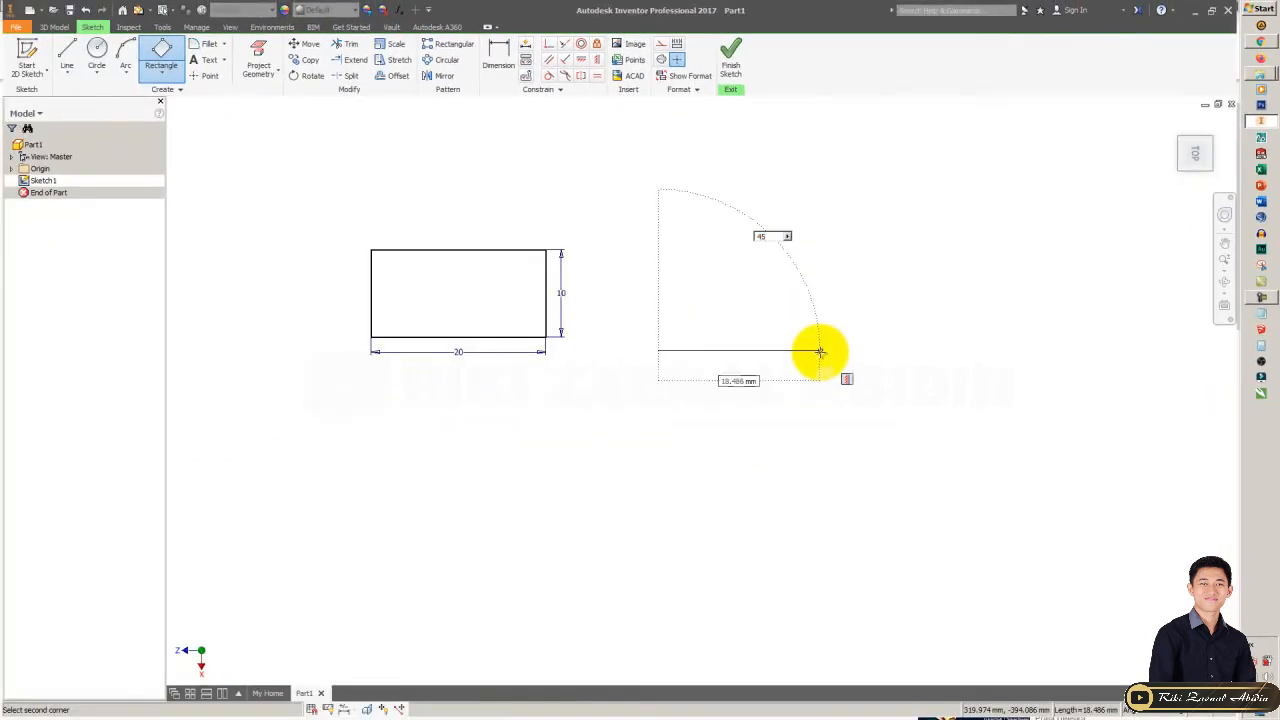
{"action": "key", "text": "Tab"}
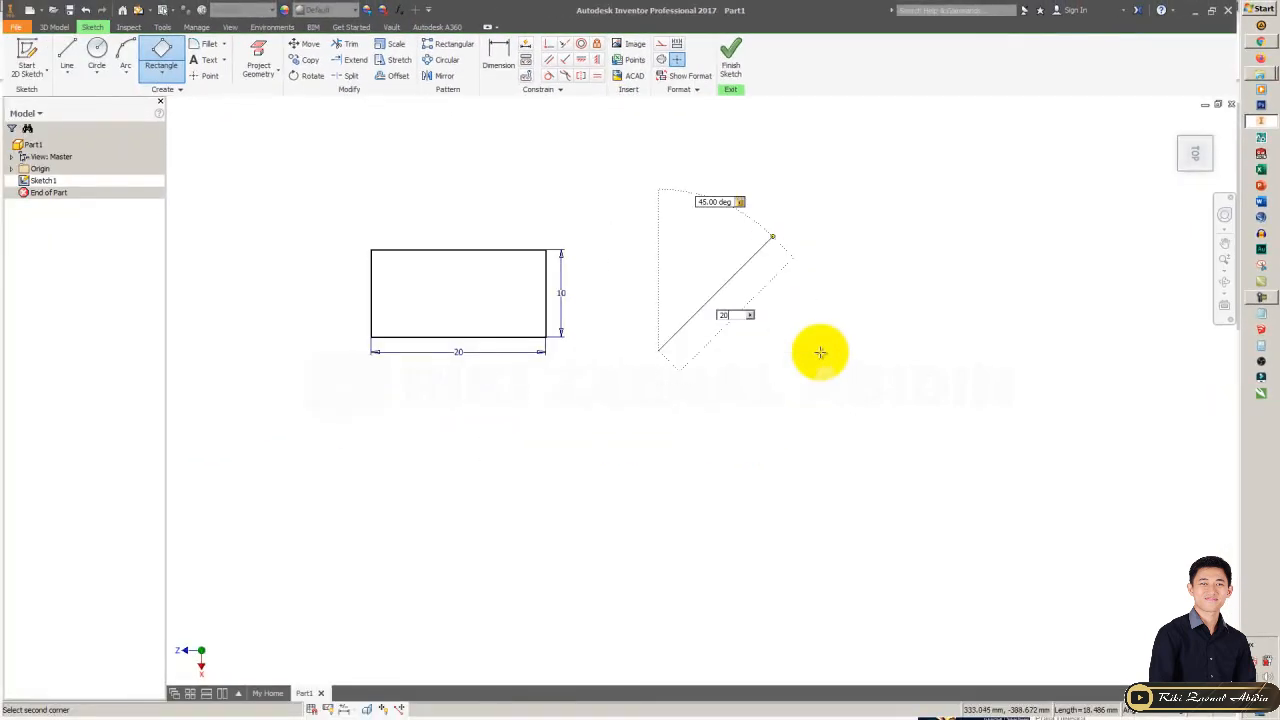
{"action": "key", "text": "Return"}
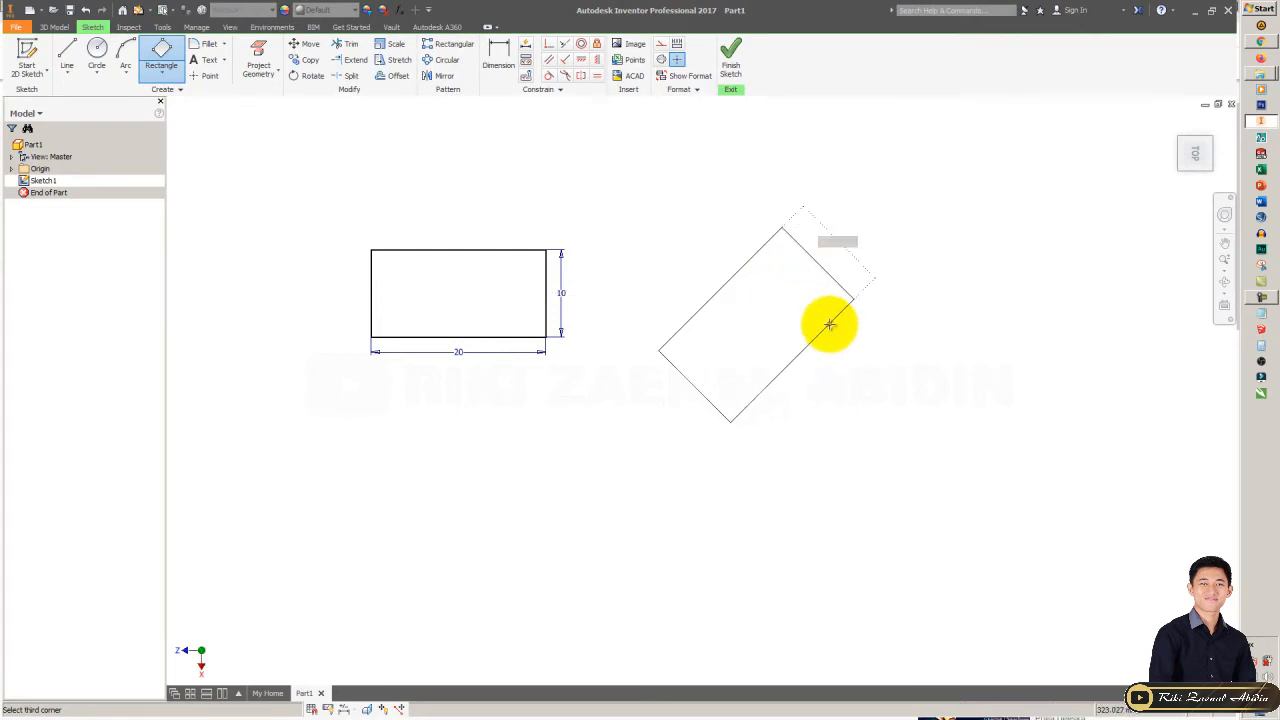
{"action": "key", "text": "Return"}
{"action": "key", "text": "Escape"}
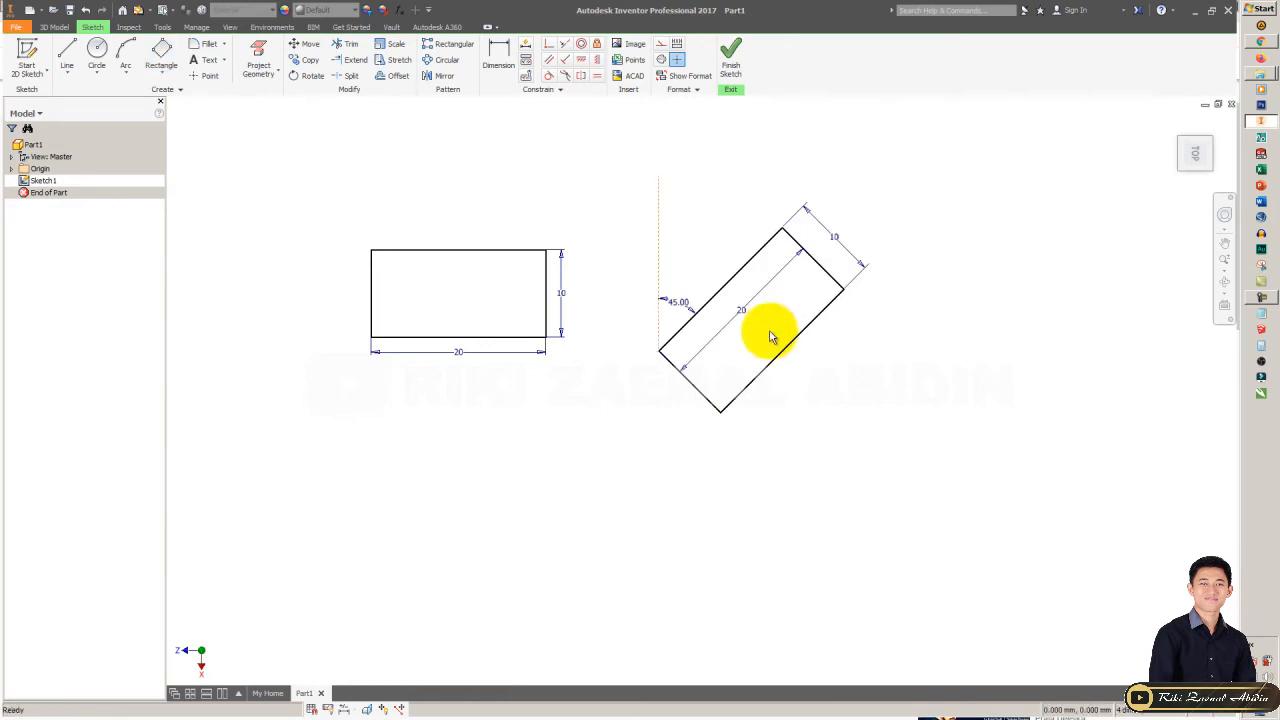
- Sketch a 20 by 20 mm two-point center rectangle directly below the first horizontal rectangle
{"action": "scroll", "coordinate": [771, 343], "scroll_direction": "down", "scroll_amount": 3}
{"action": "scroll", "coordinate": [651, 263], "scroll_direction": "up", "scroll_amount": 2}
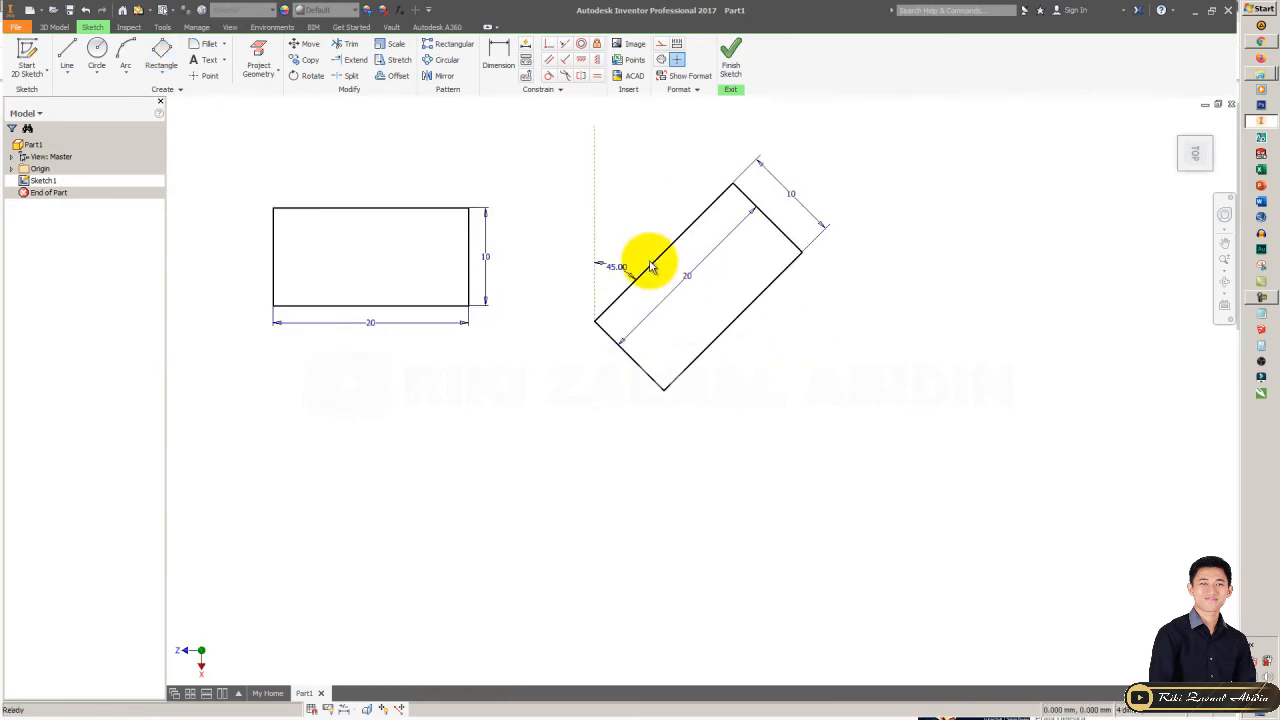
{"action": "middle_click_drag", "start_coordinate": [762, 220], "coordinate": [821, 235]}
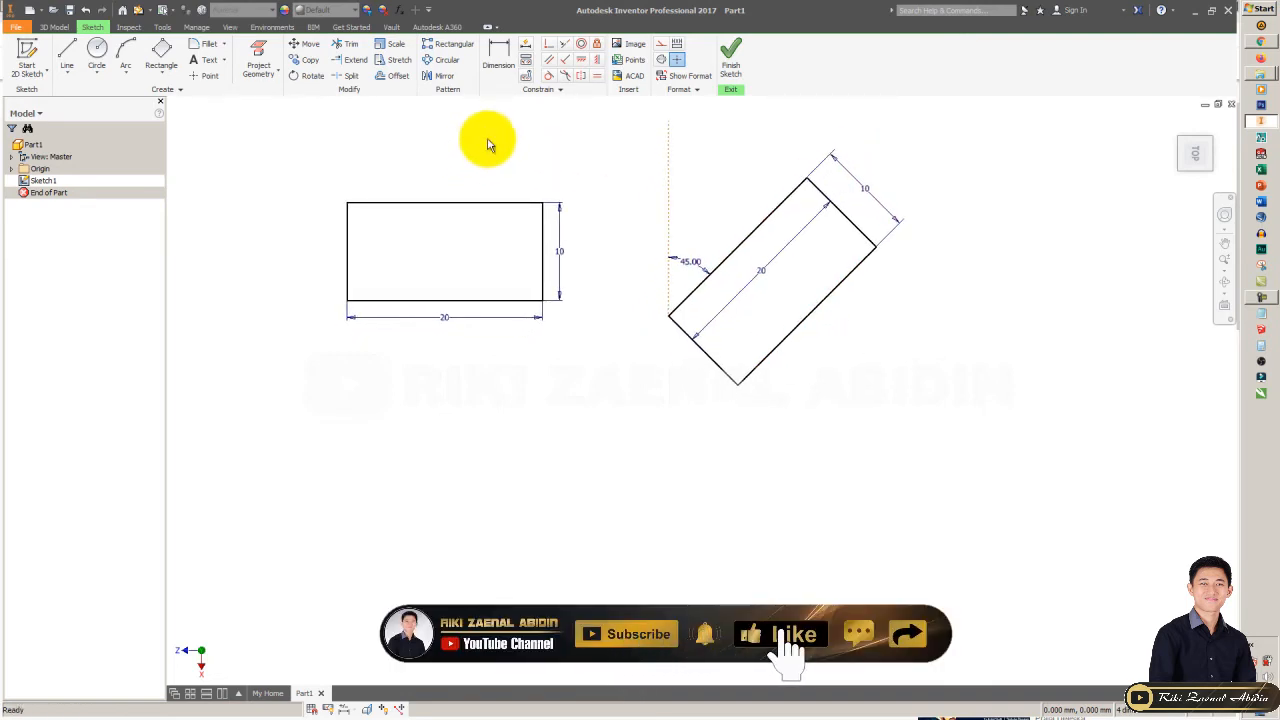
{"action": "left_click", "coordinate": [158, 82]}
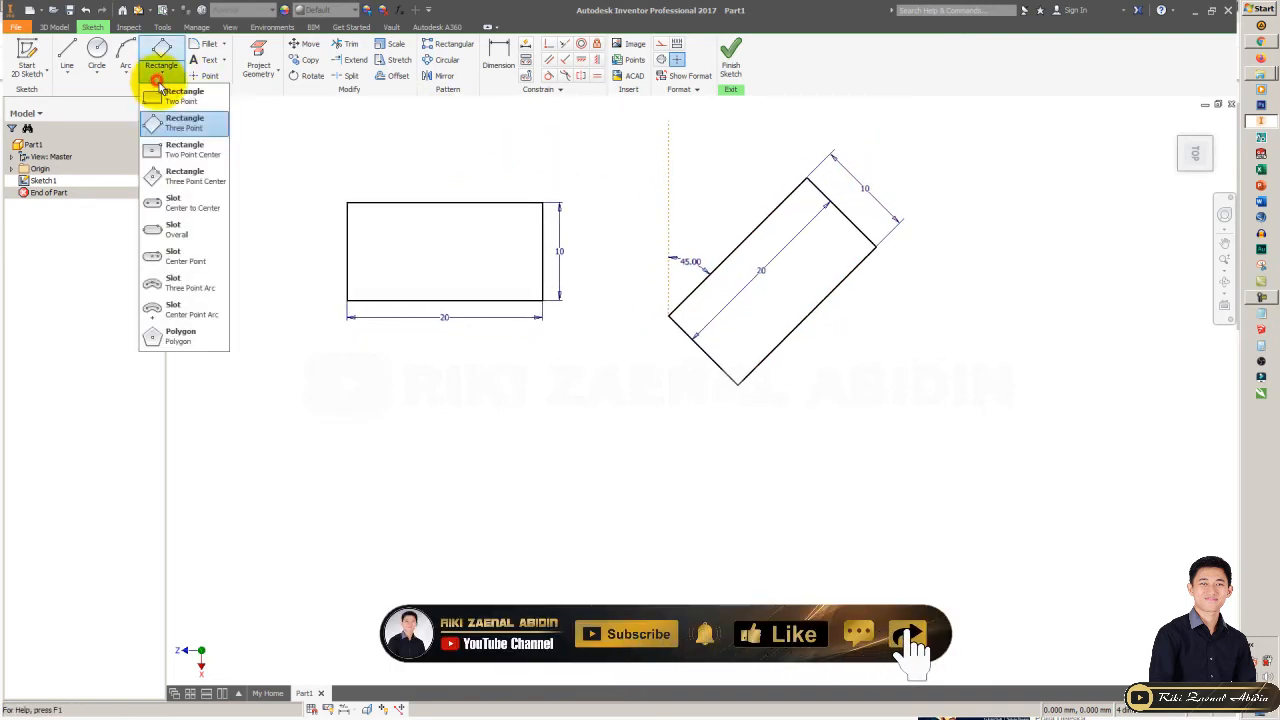
{"action": "left_click", "coordinate": [205, 152]}
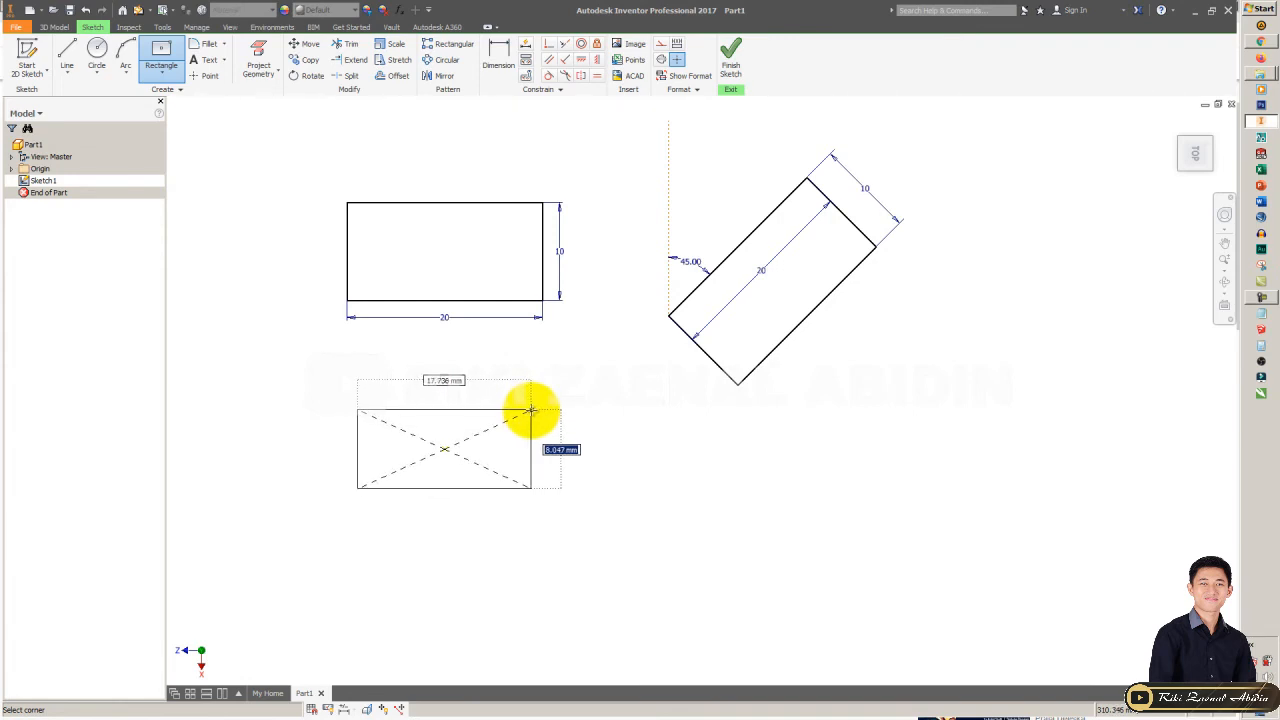
{"action": "type", "text": "20"}
{"action": "key", "text": "Tab"}
{"action": "type", "text": "2"}
{"action": "type", "text": "00"}
{"action": "key", "text": "Return"}
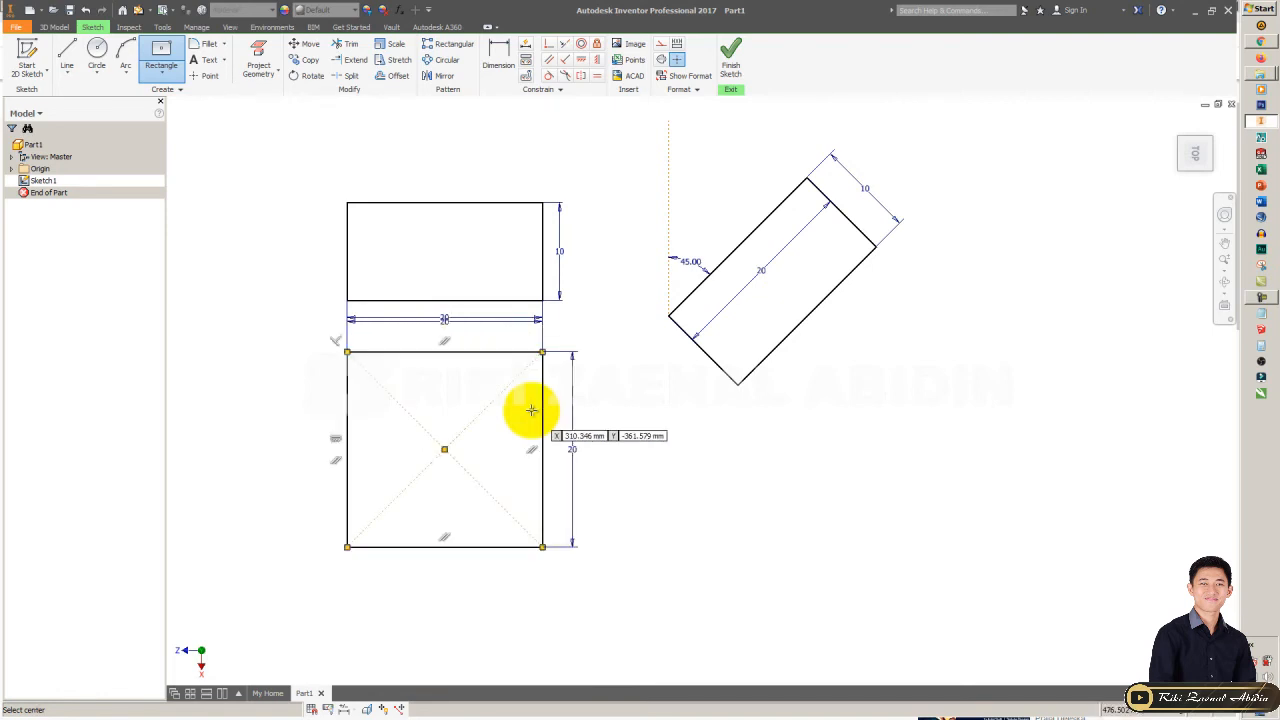
{"action": "key", "text": "Escape"}
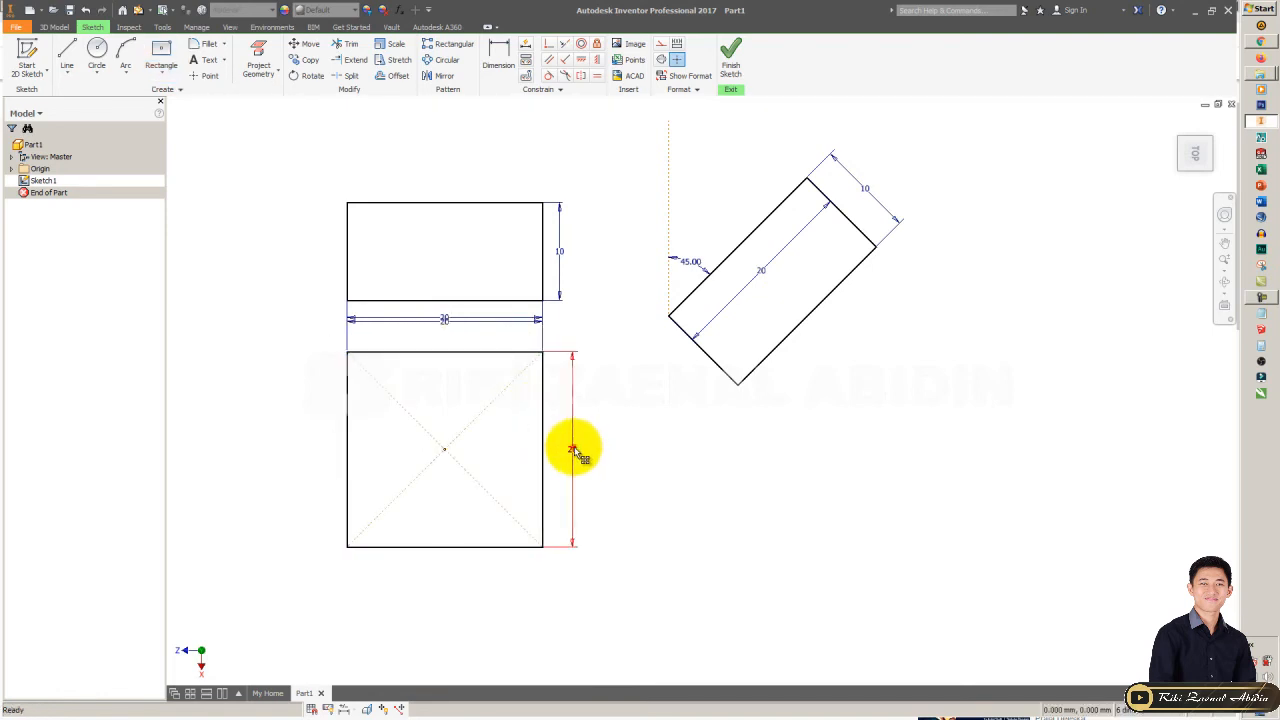
- Set the height of the center rectangle to 10 mm
{"action": "double_click", "coordinate": [572, 448]}
{"action": "type", "text": "10"}
{"action": "key", "text": "Return"}
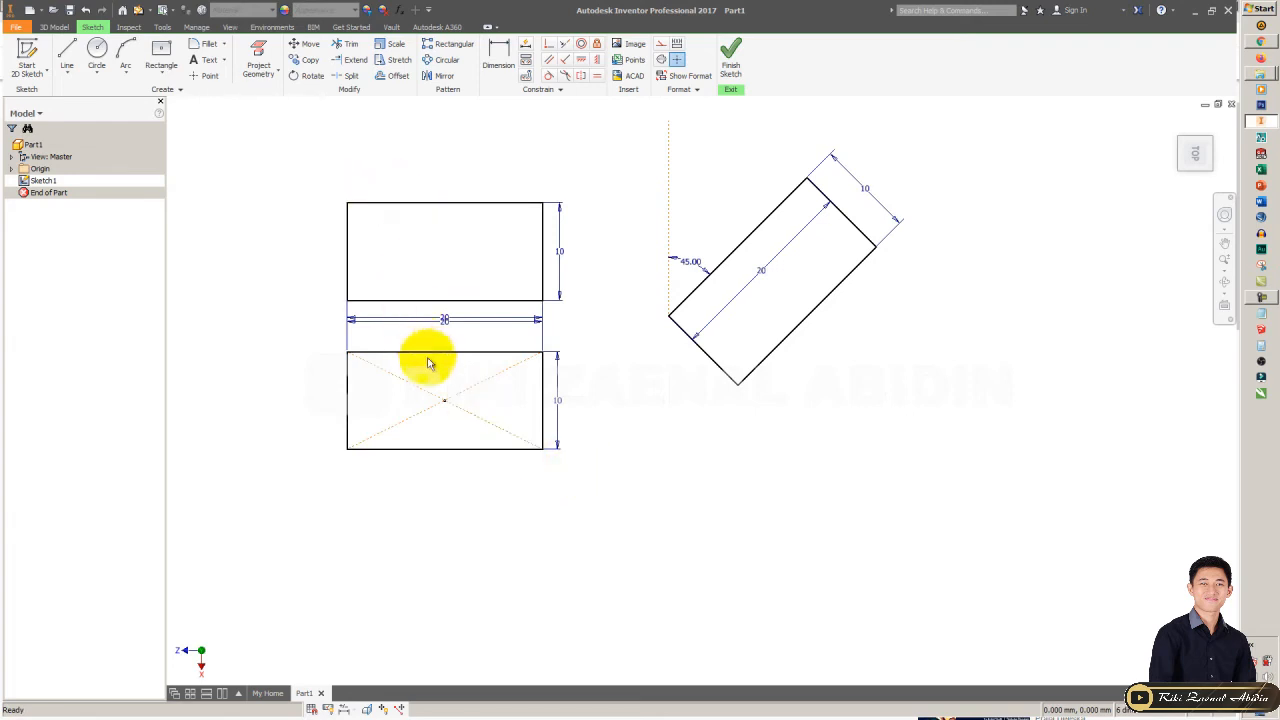
- Move the center rectangle straight down by its center point, clear of the upper rectangle's width dimension
{"action": "left_click", "coordinate": [312, 50]}
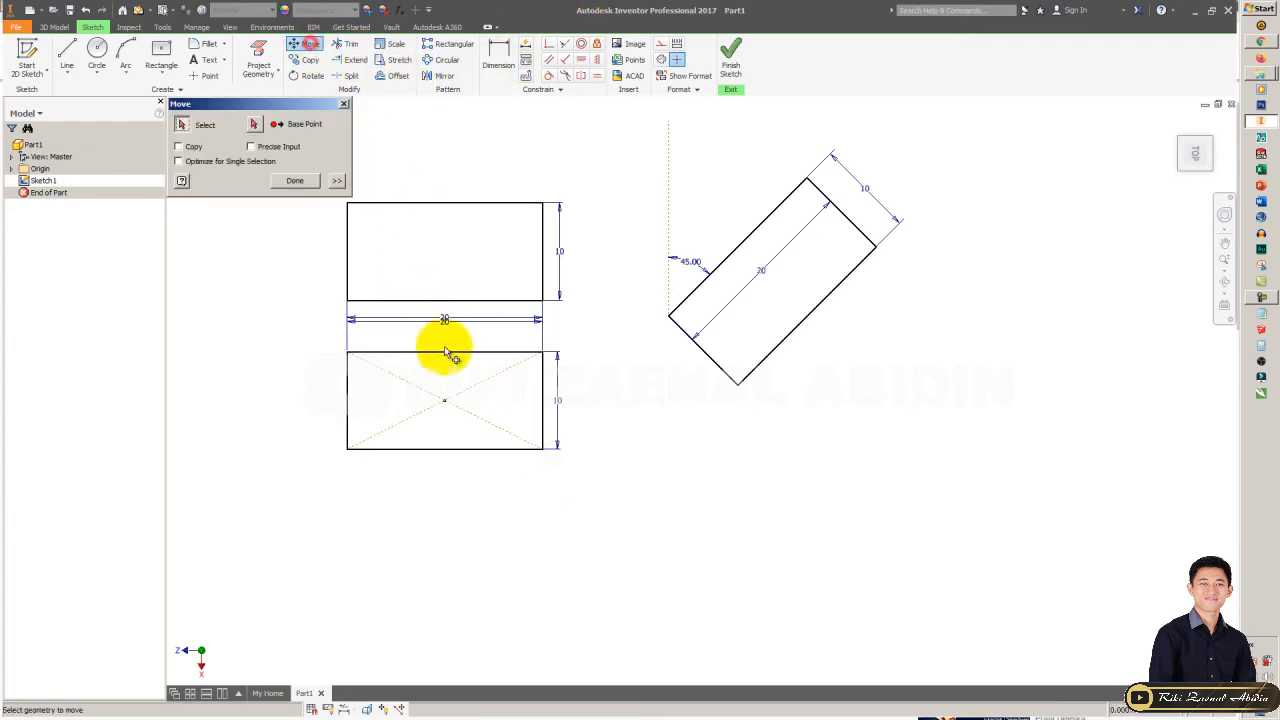
{"action": "left_click_drag", "start_coordinate": [320, 342], "coordinate": [620, 499]}
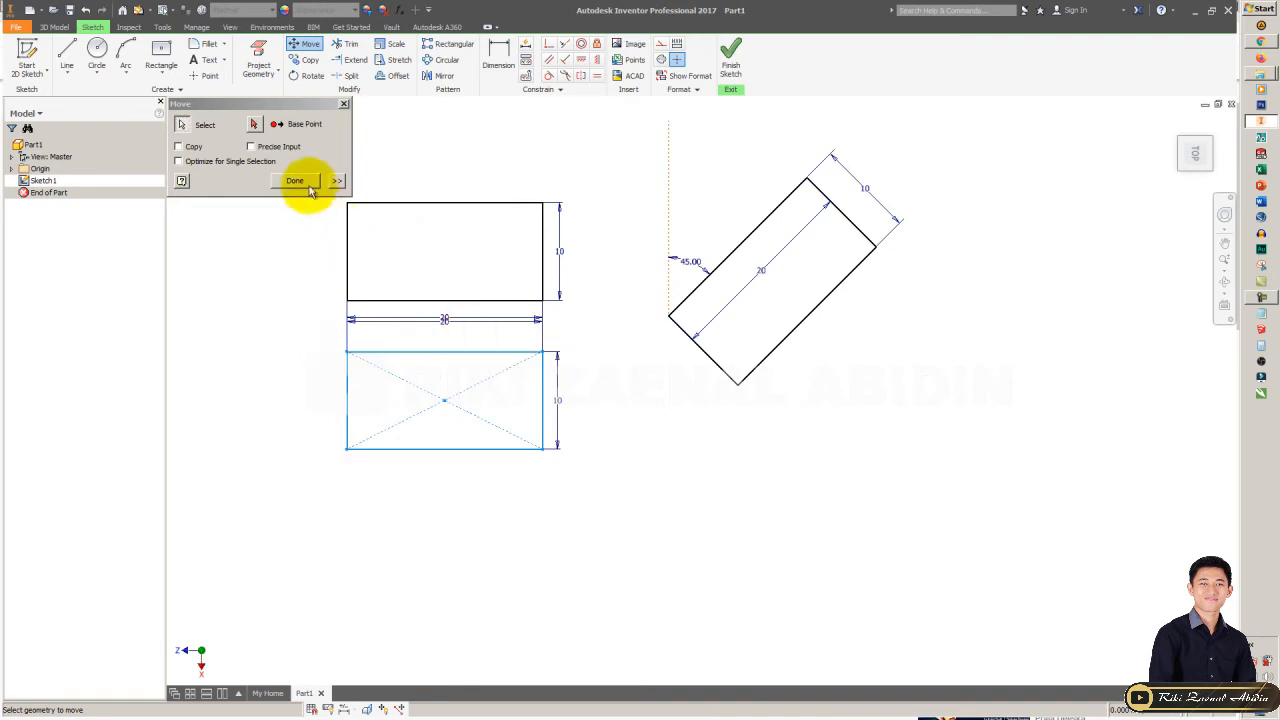
{"action": "left_click", "coordinate": [254, 124]}
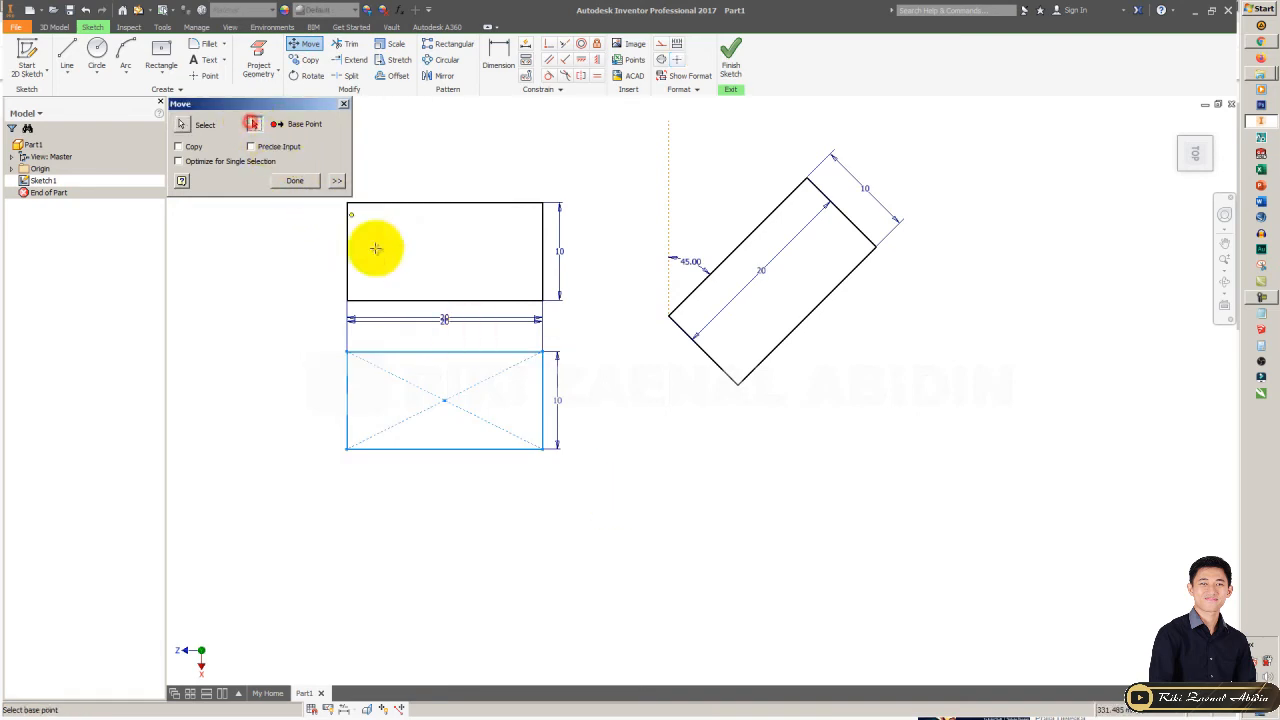
{"action": "left_click", "coordinate": [444, 400]}
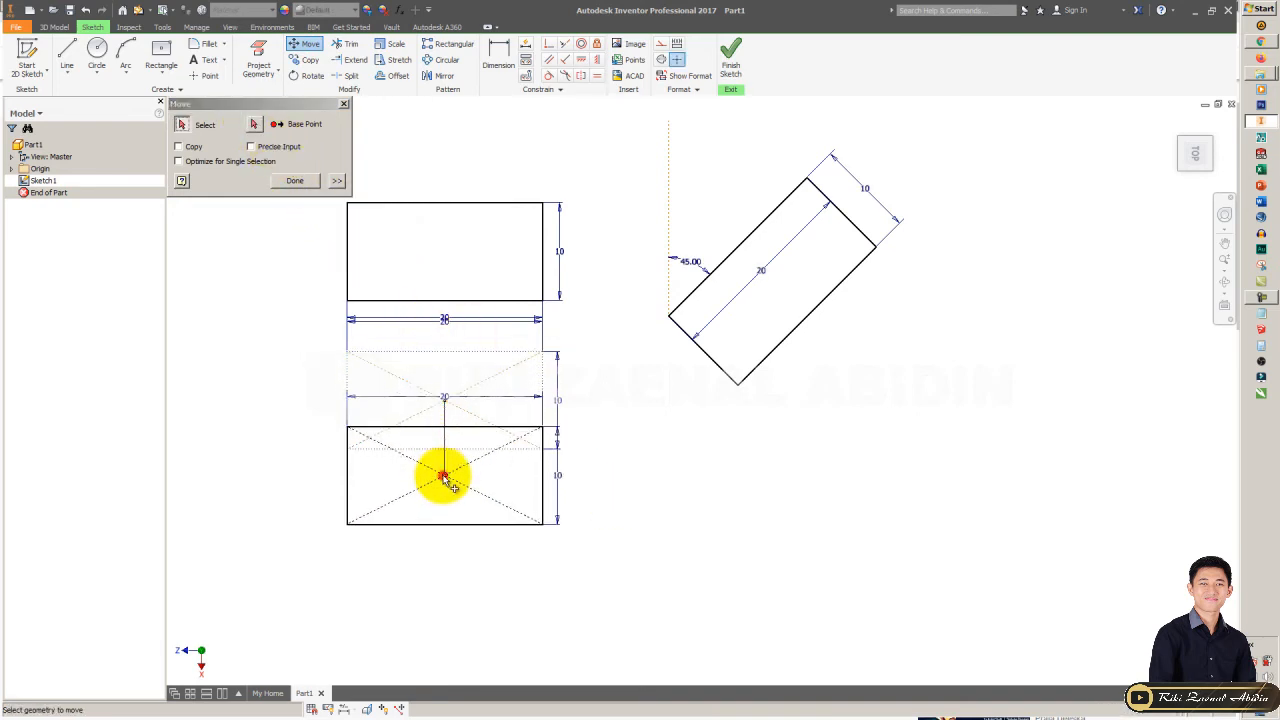
{"action": "left_click", "coordinate": [444, 476]}
{"action": "left_click", "coordinate": [310, 177]}
- Sketch a 20 by 10 mm three-point center rectangle tilted at 45 degrees, below and to the right of the other tilted rectangle
{"action": "mouse_move", "coordinate": [427, 240]}
{"action": "middle_mouse_down"}
{"action": "mouse_move", "coordinate": [477, 223]}
{"action": "mouse_move", "coordinate": [457, 214]}
{"action": "middle_mouse_up"}
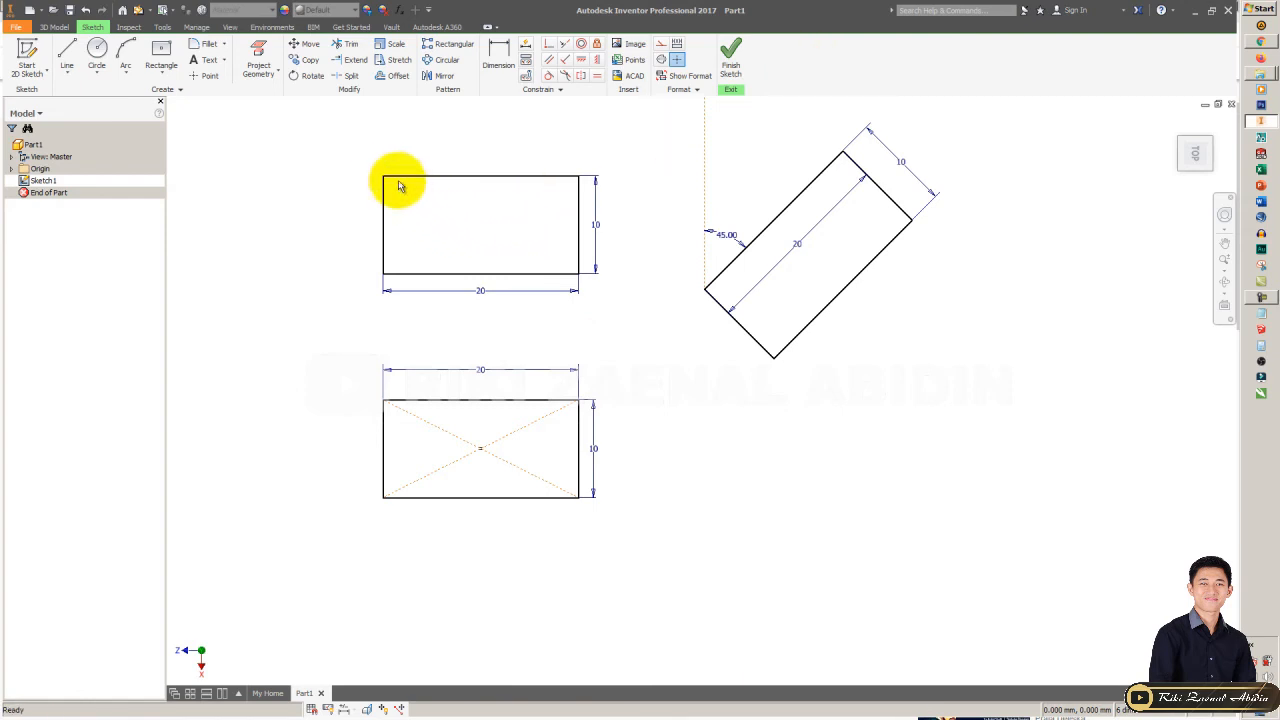
{"action": "middle_click_drag", "start_coordinate": [383, 181], "coordinate": [325, 195]}
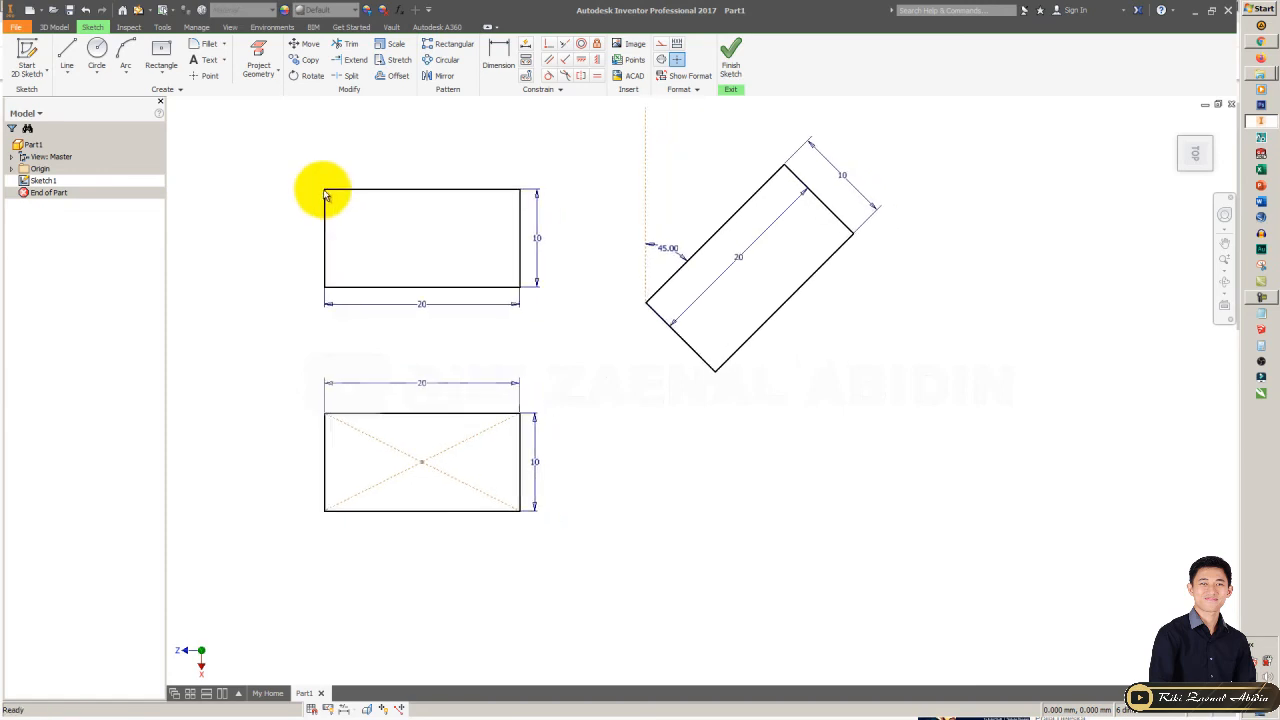
{"action": "left_click", "coordinate": [160, 70]}
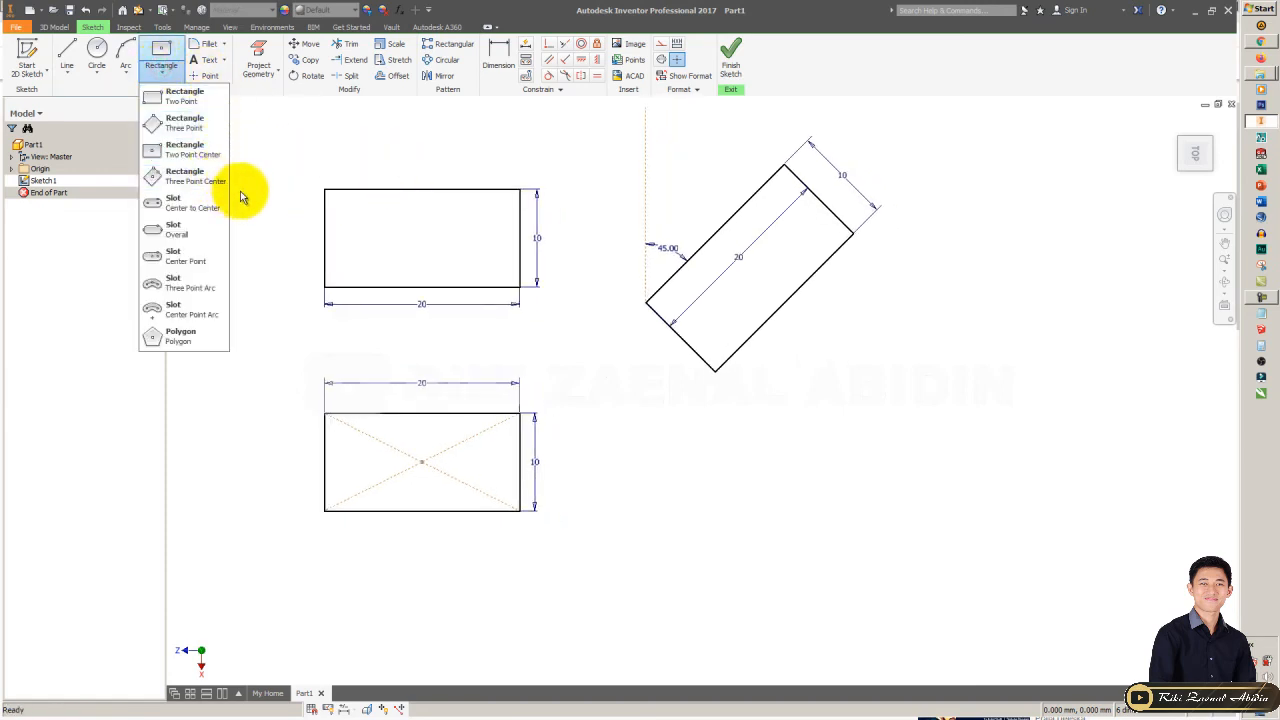
{"action": "left_click", "coordinate": [185, 178]}
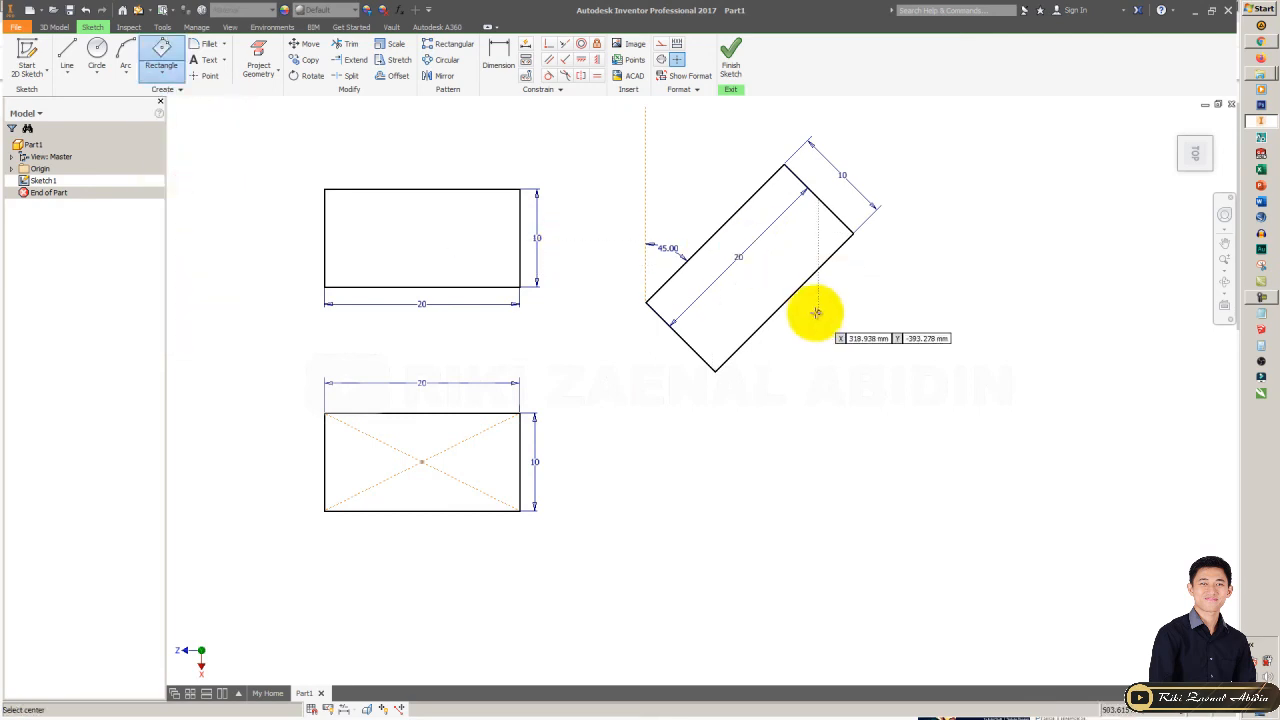
{"action": "left_click", "coordinate": [918, 438]}
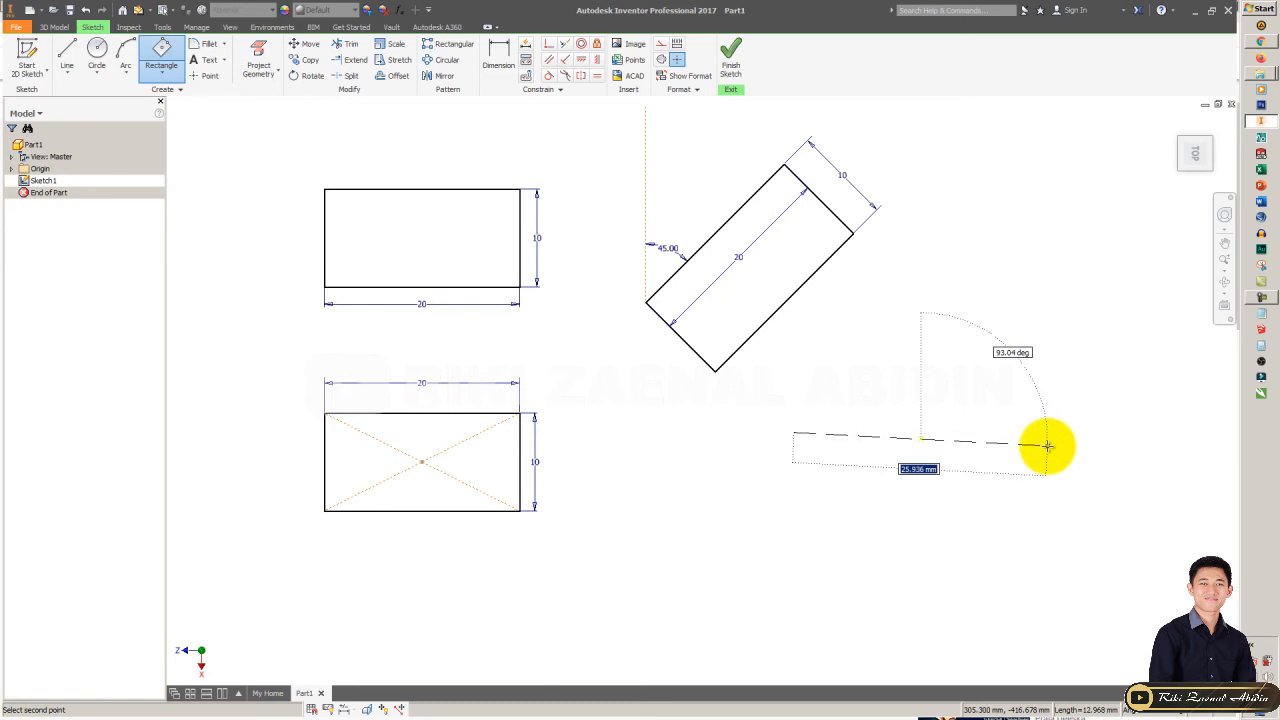
{"action": "type", "text": "20"}
{"action": "key", "text": "Tab"}
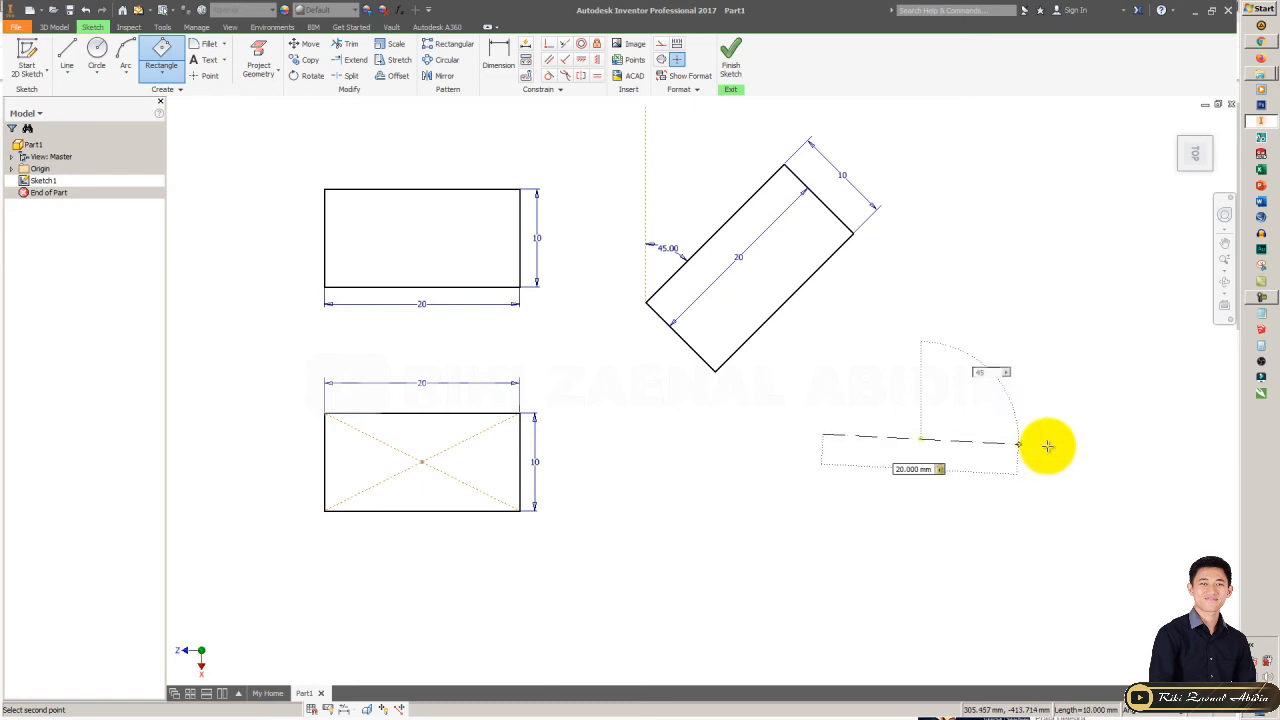
{"action": "type", "text": "45"}
{"action": "key", "text": "Return"}
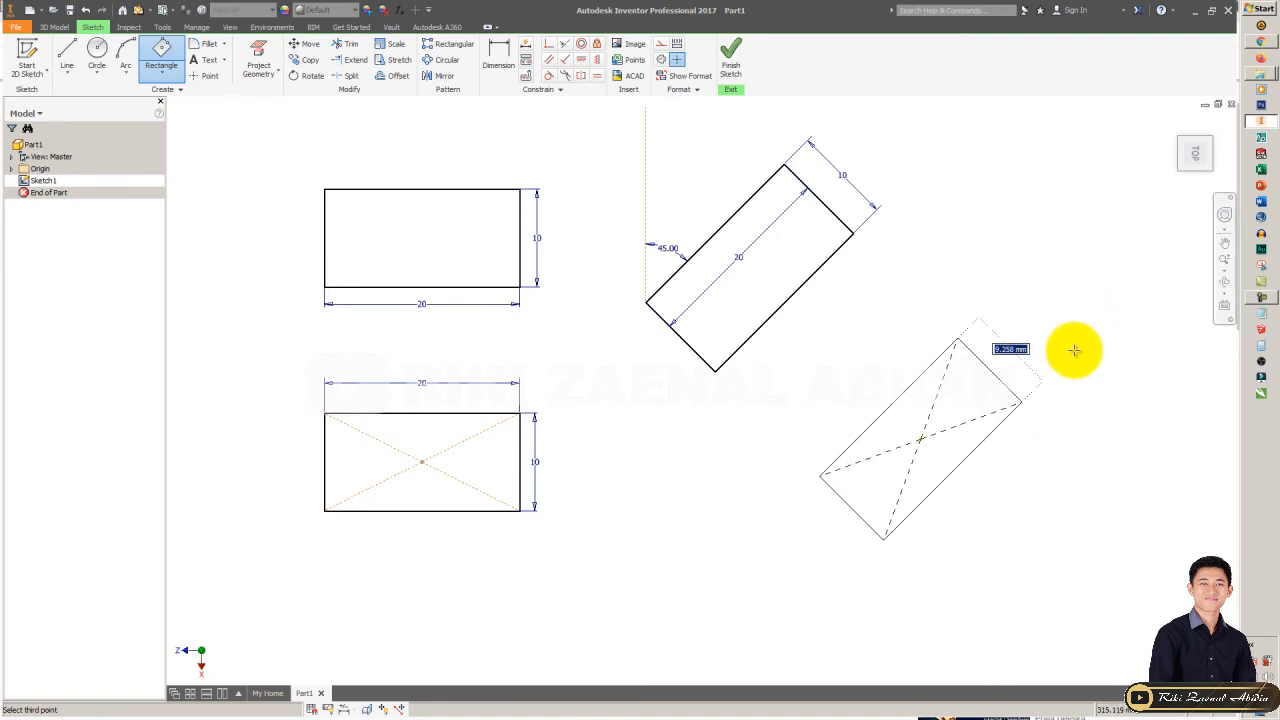
{"action": "type", "text": "10"}
{"action": "key", "text": "Return"}
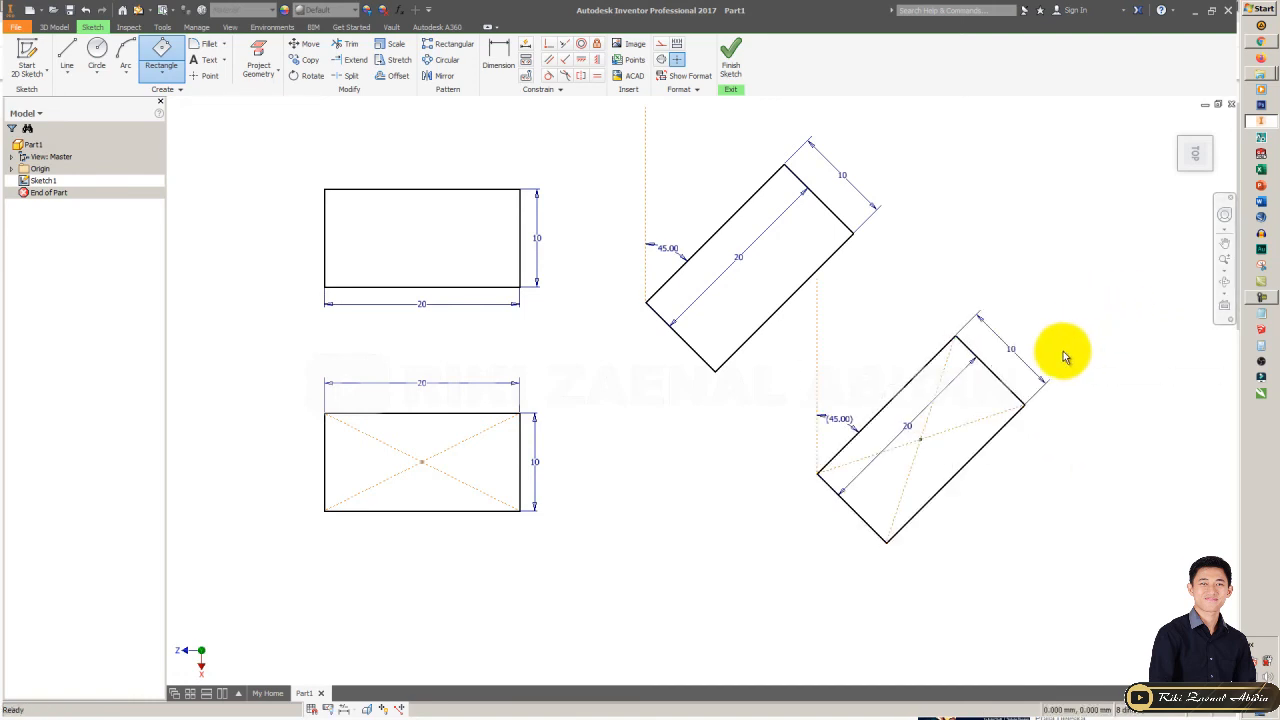
{"action": "key", "text": "Escape"}
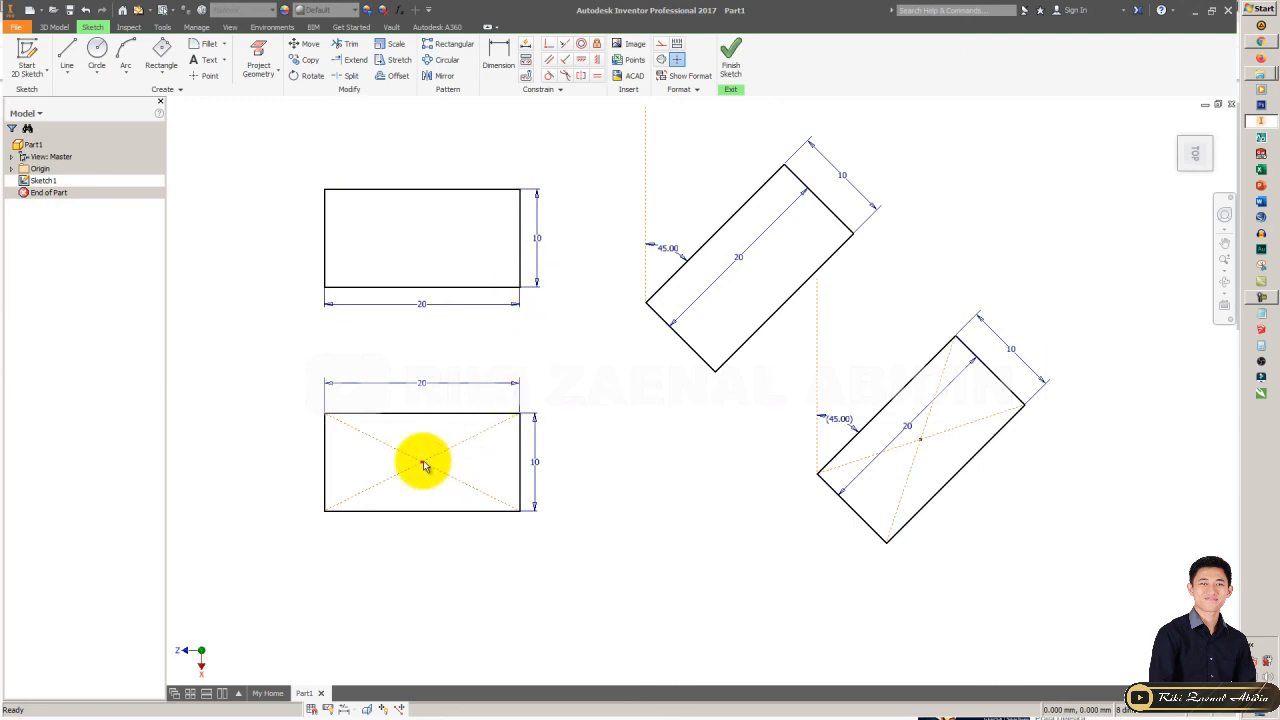
{"action": "left_click", "coordinate": [960, 160]}
{"action": "middle_click_drag", "start_coordinate": [830, 245], "coordinate": [862, 262]}
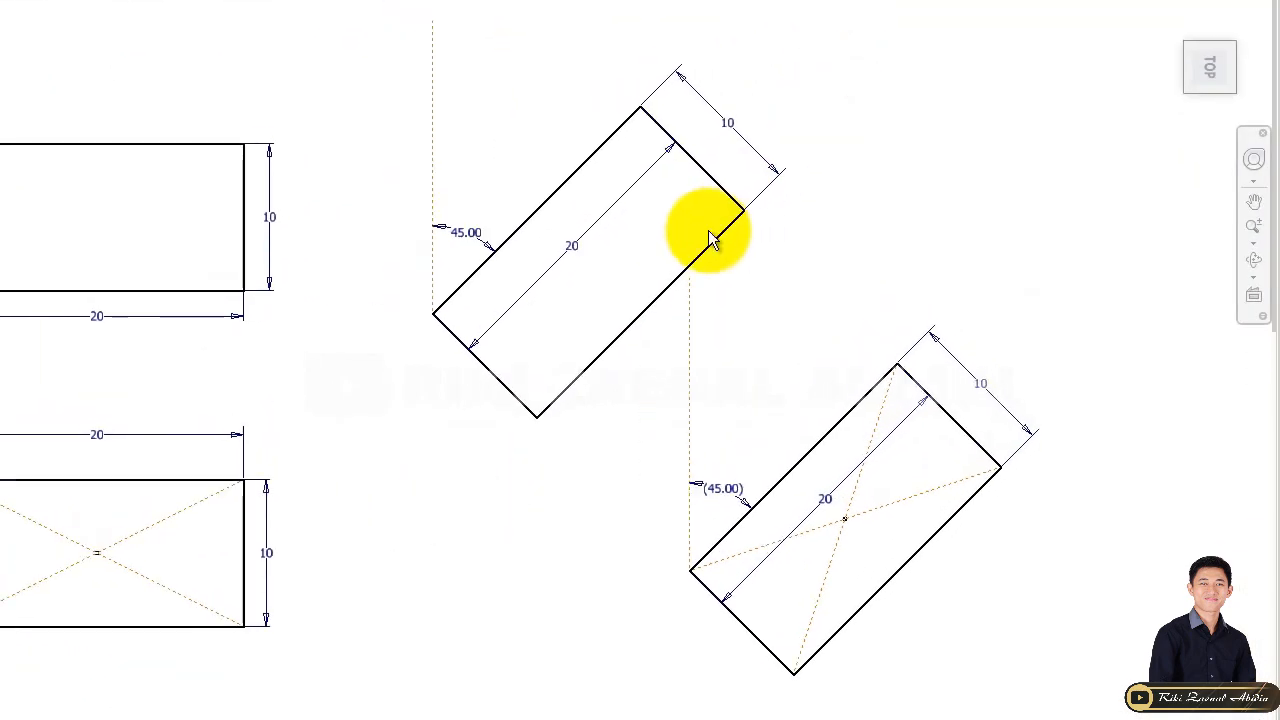
{"action": "mouse_move", "coordinate": [709, 223]}
{"action": "middle_mouse_down"}
{"action": "mouse_move", "coordinate": [629, 191]}
{"action": "mouse_move", "coordinate": [551, 191]}
{"action": "middle_mouse_up"}
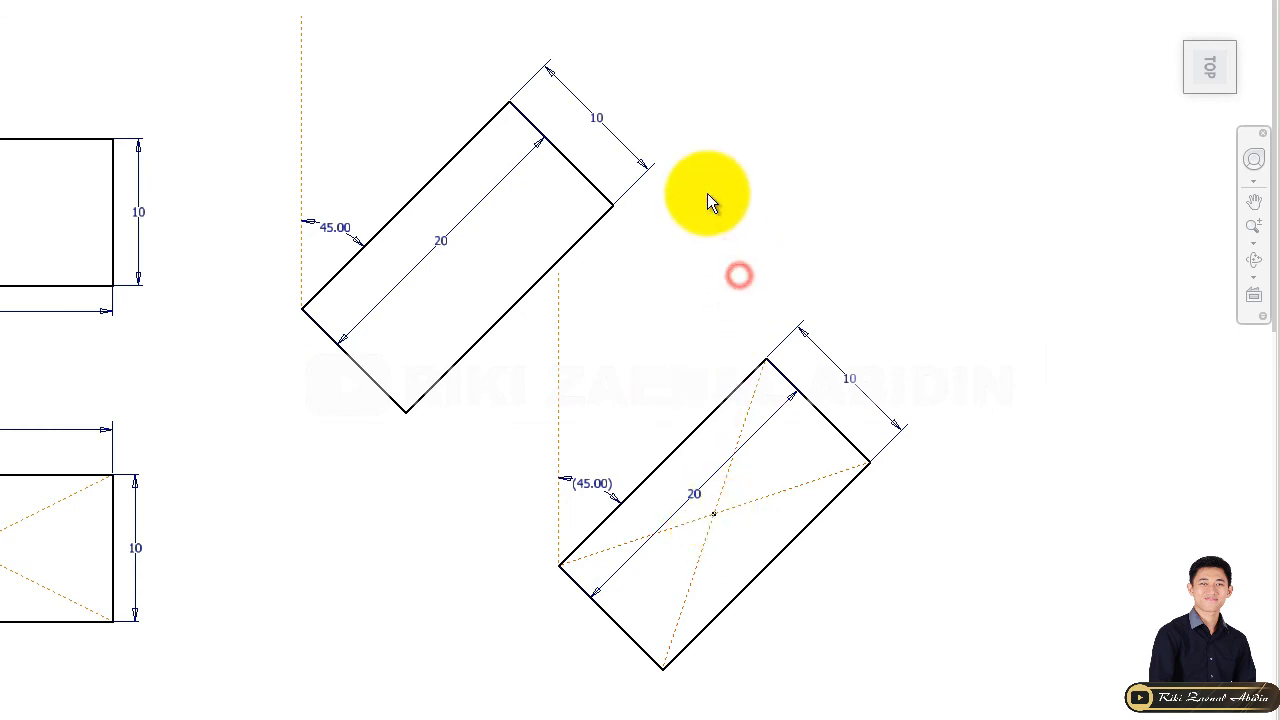
{"action": "scroll", "coordinate": [744, 210], "scroll_direction": "down", "scroll_amount": 3}
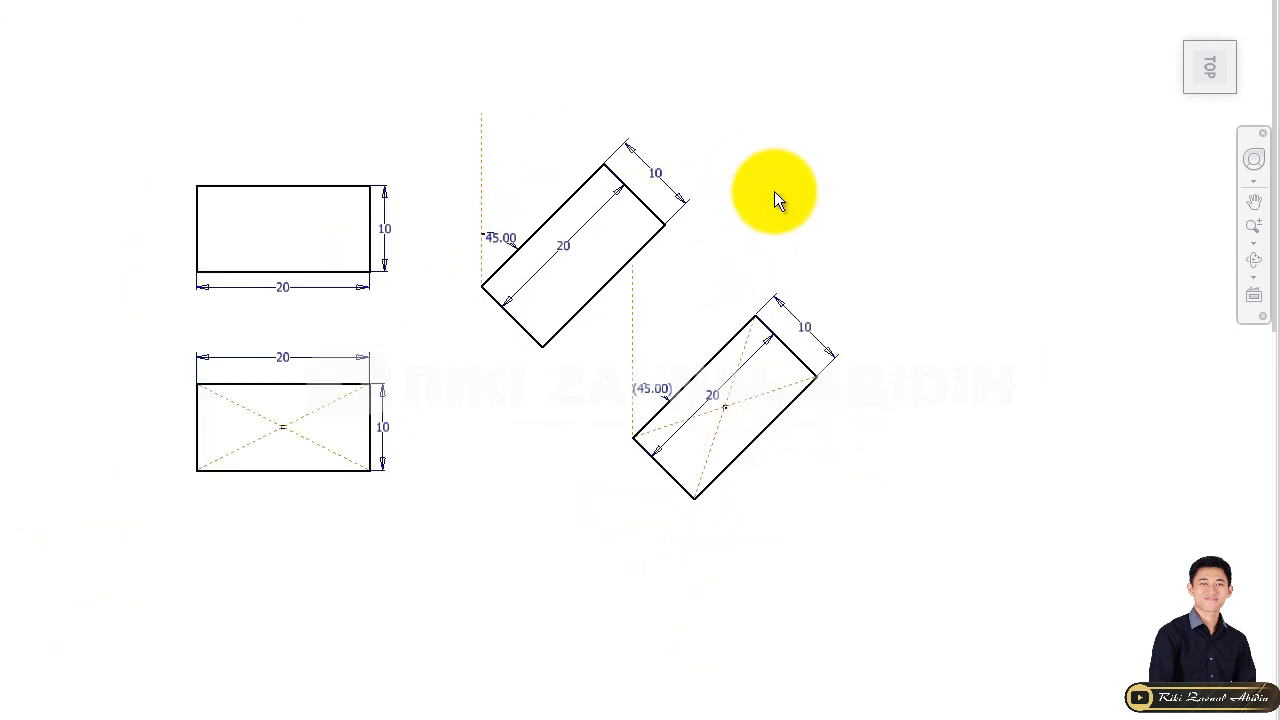
{"action": "middle_click_drag", "start_coordinate": [774, 194], "coordinate": [663, 251]}
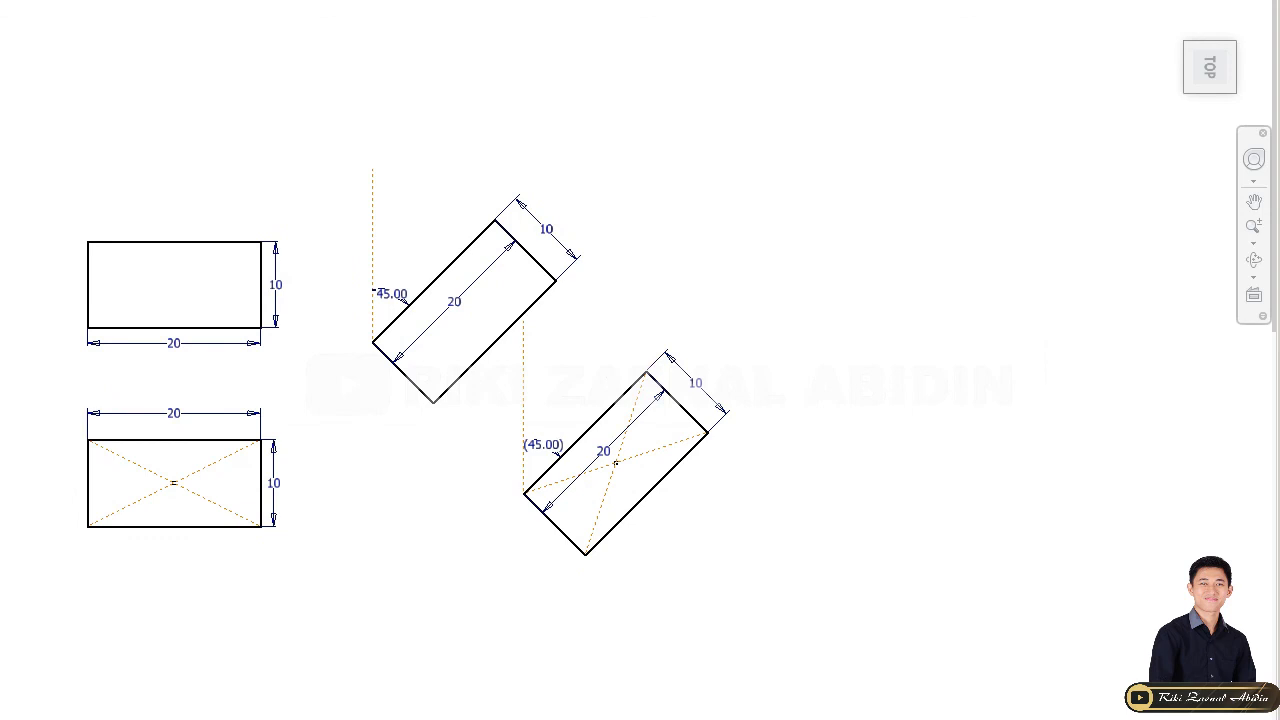